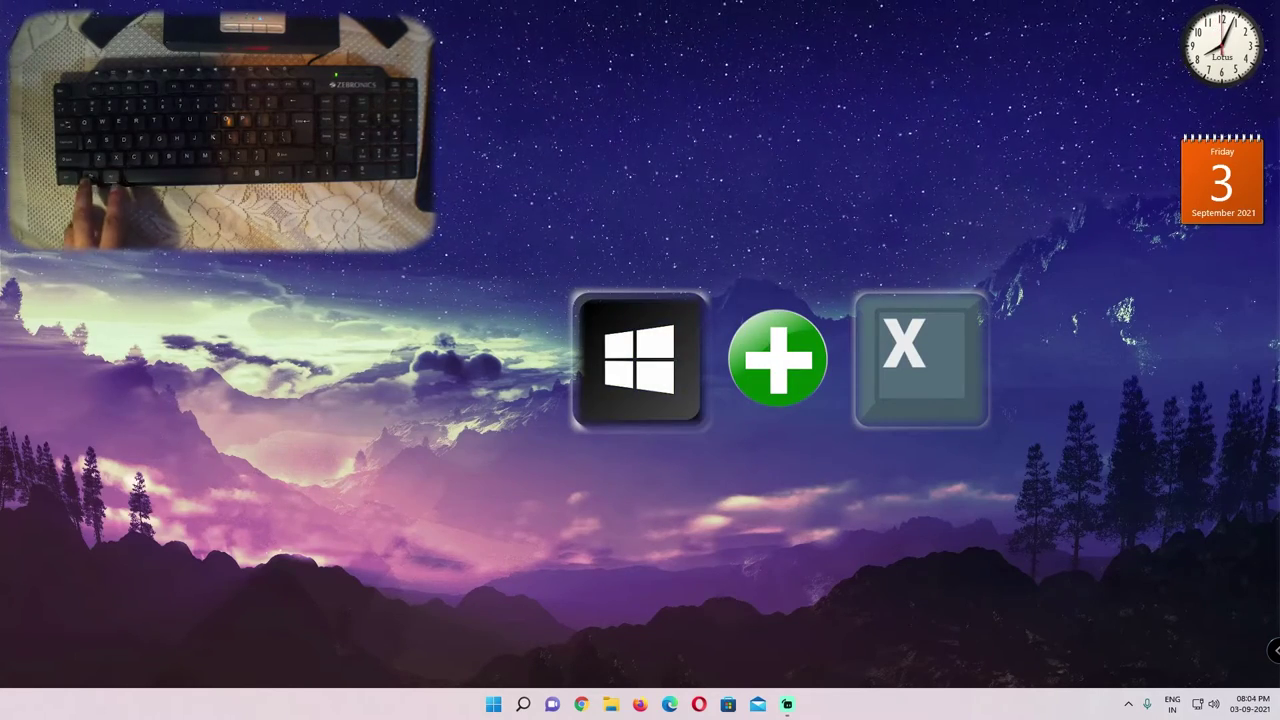
Show and dismiss the quick link menu of system tools, and do the same with the Microsoft Teams Chat flyout.
{"action": "key", "text": "super+x"}
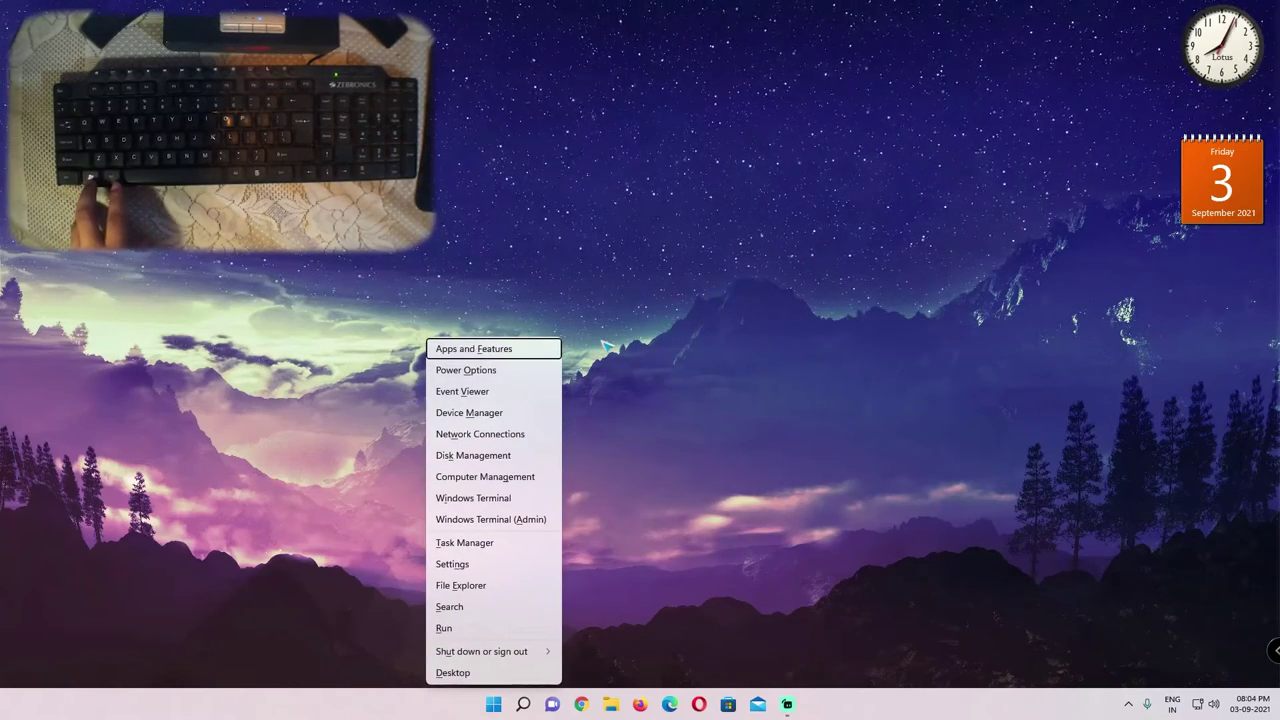
{"action": "key", "text": "super+x"}
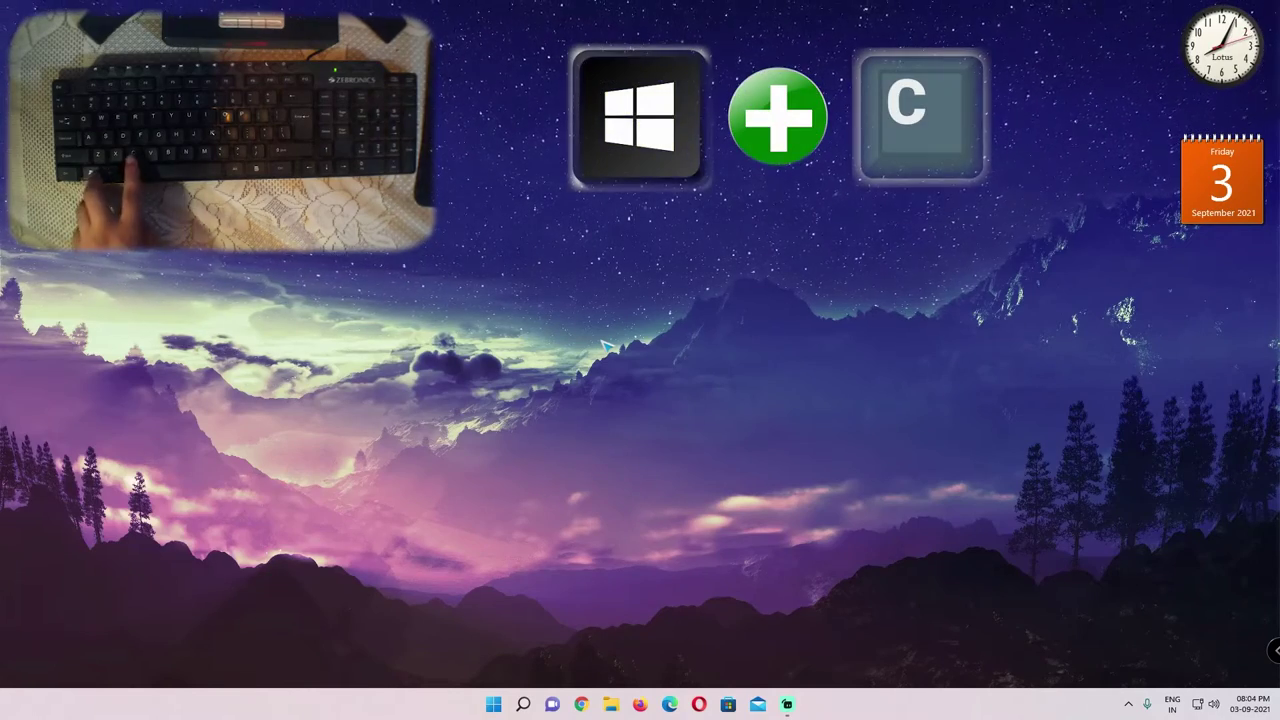
{"action": "key", "text": "super+c"}
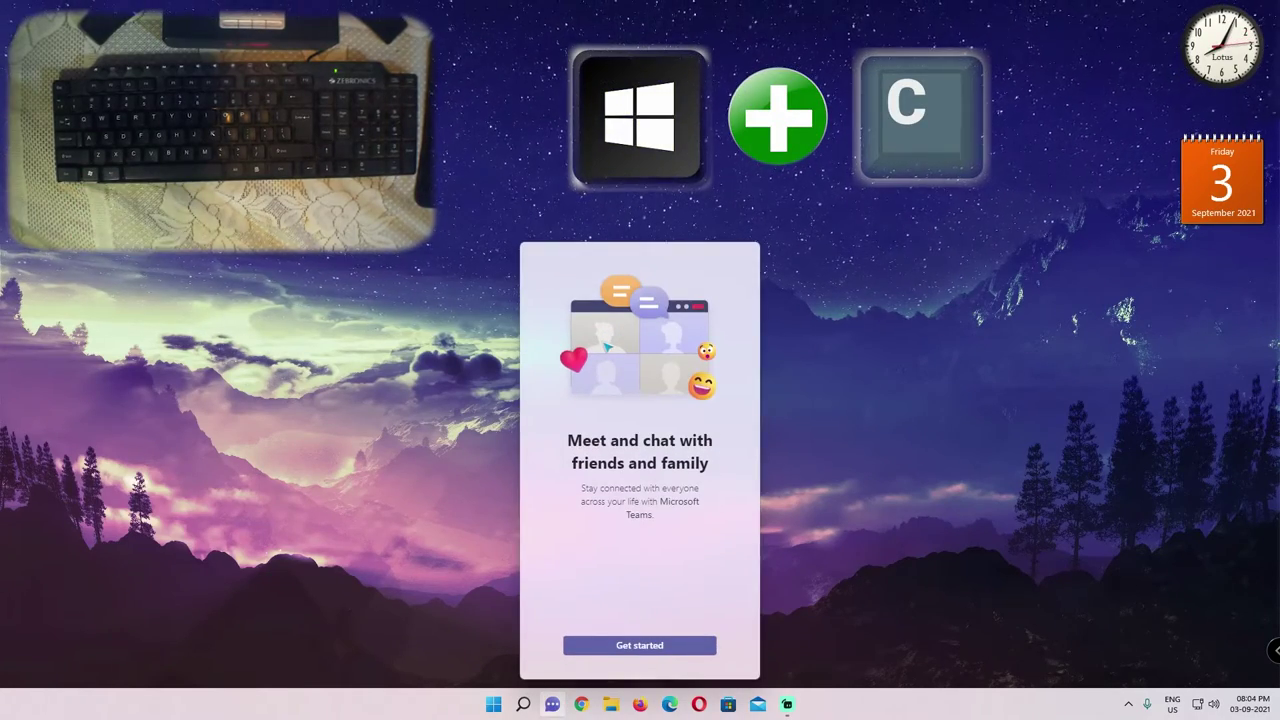
{"action": "key", "text": "super+c"}
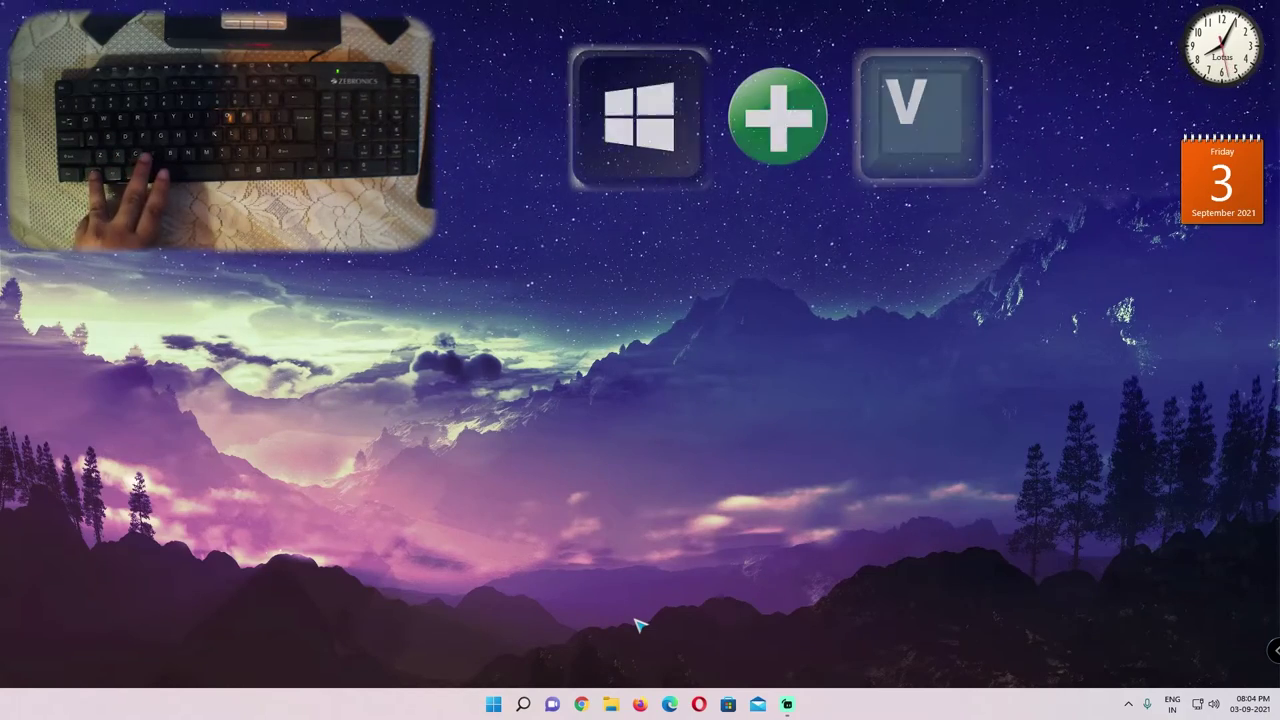
View the clipboard history panel and the notification center with its calendar, closing each one.
{"action": "key", "text": "super+v"}
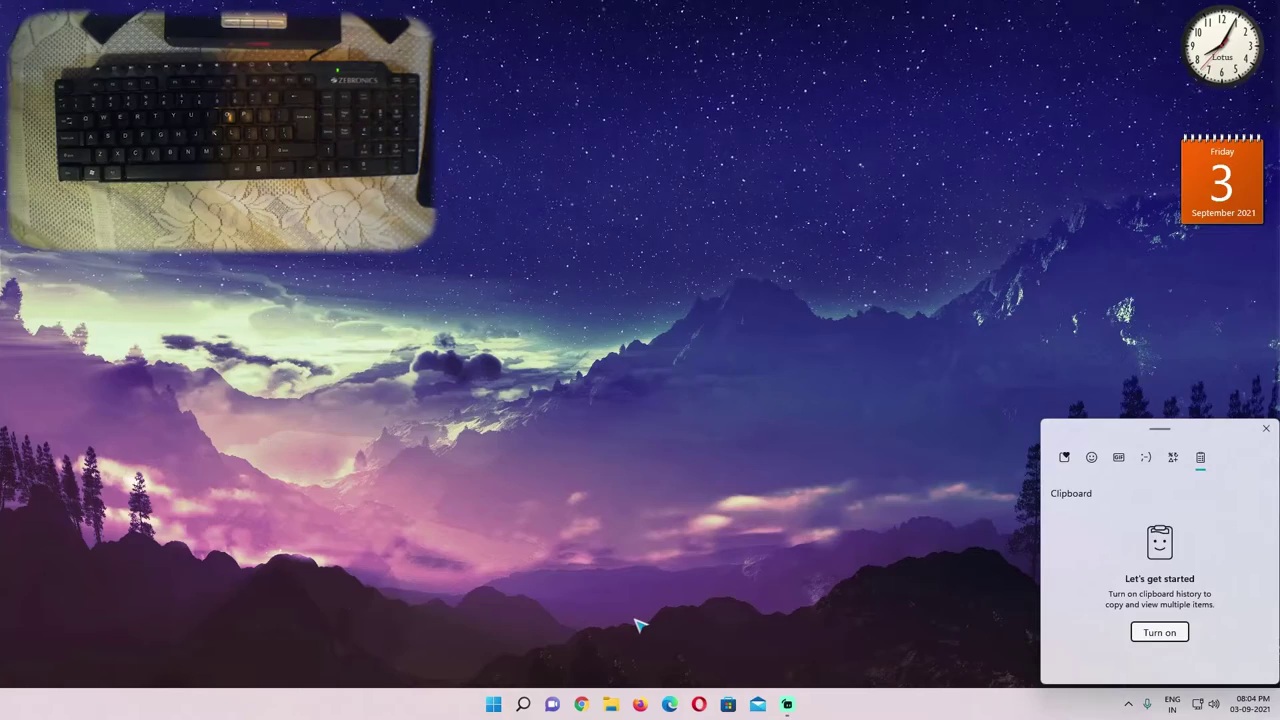
{"action": "key", "text": "Escape"}
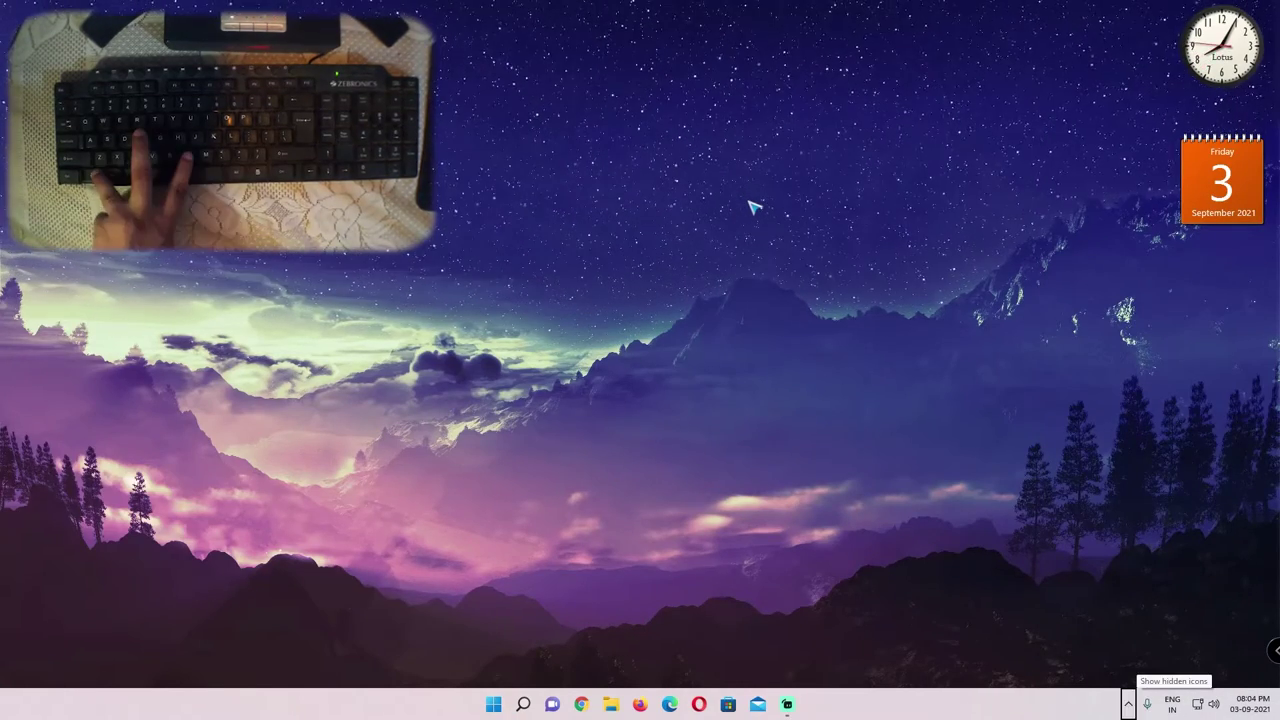
{"action": "key", "text": "super+n"}
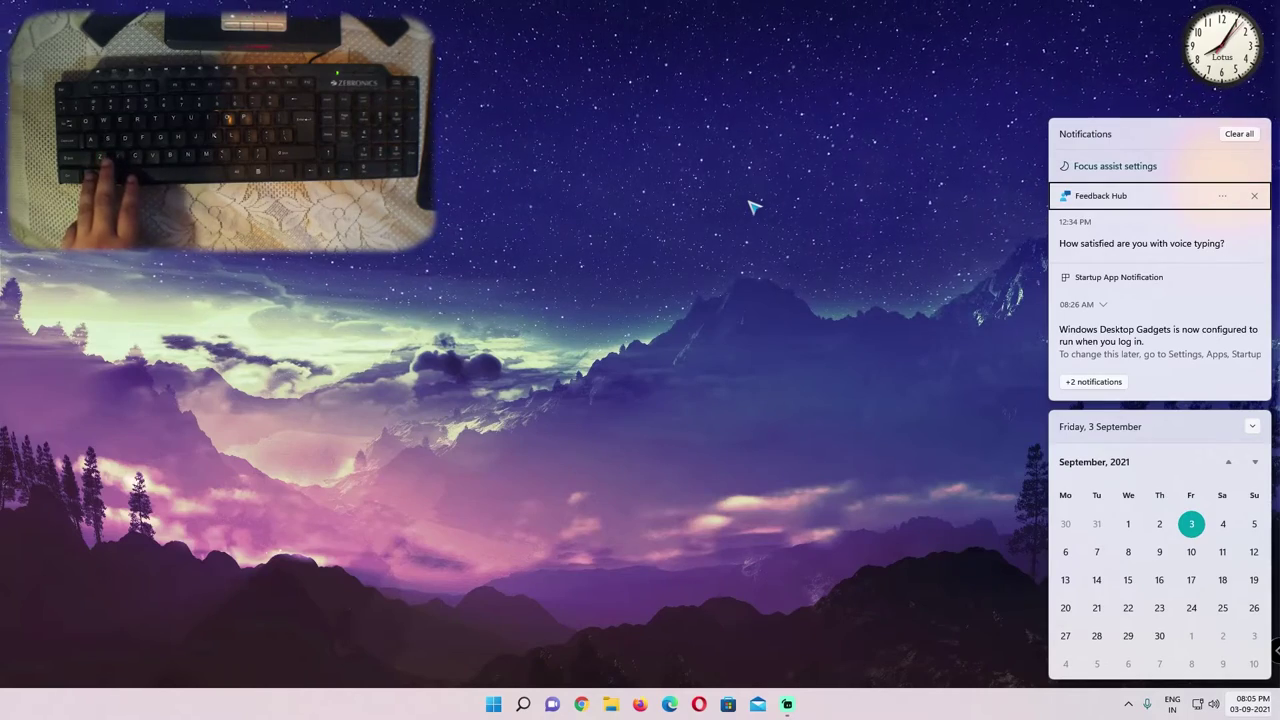
{"action": "key", "text": "super+n"}
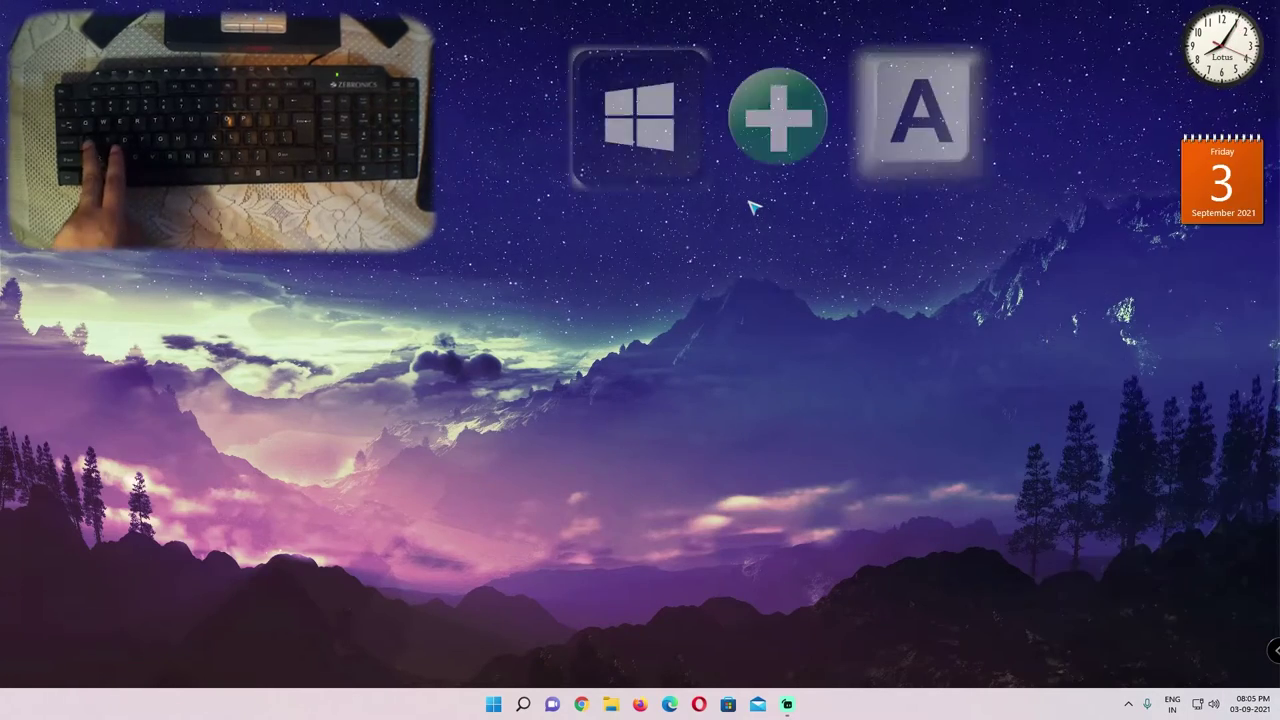
View the quick settings panel and the Windows search window, closing each one.
{"action": "key", "text": "super+a"}
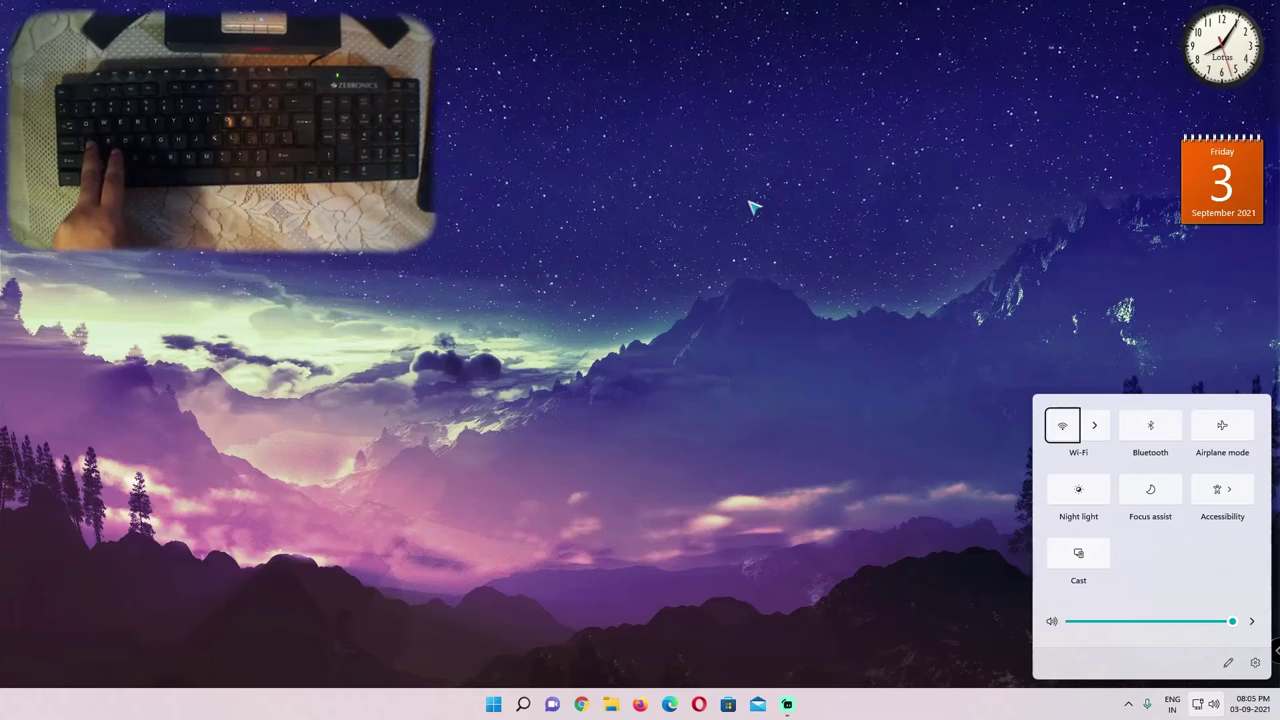
{"action": "key", "text": "super+a"}
{"action": "key", "text": "super+s"}
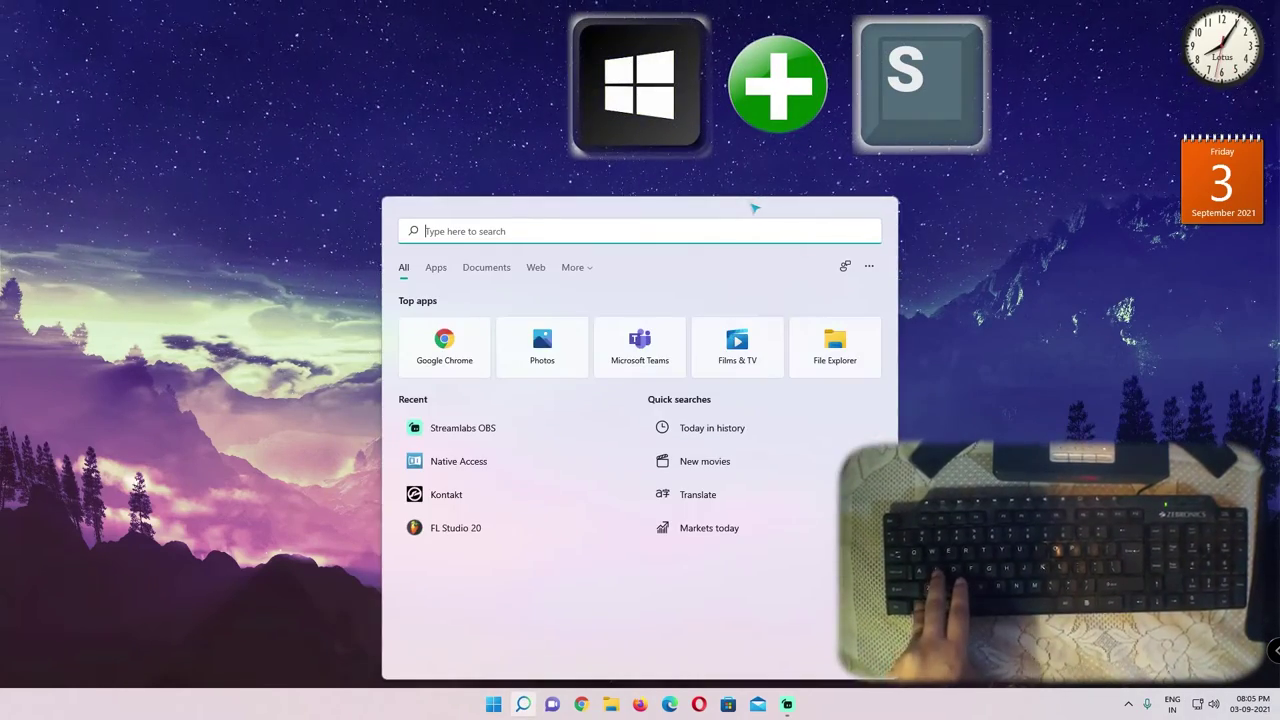
{"action": "key", "text": "Escape"}
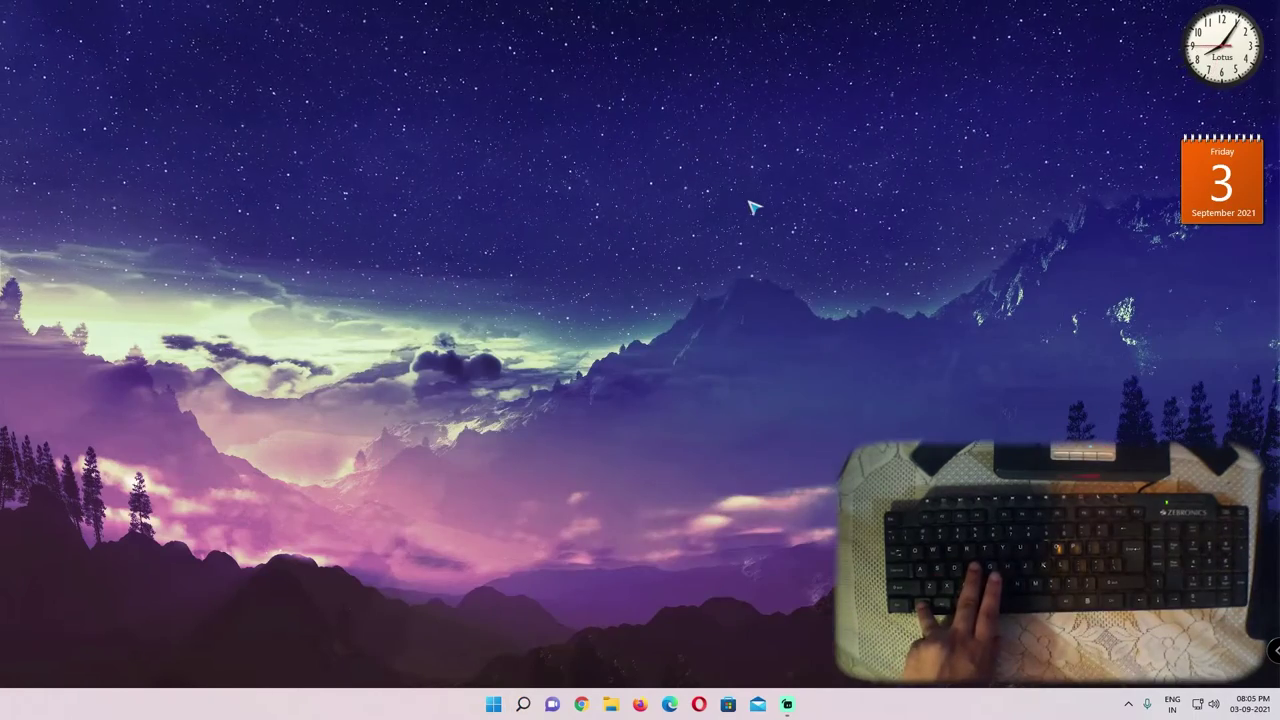
Open Feedback Hub and close it, and call up the Xbox Game Bar.
{"action": "key", "text": "super+f"}
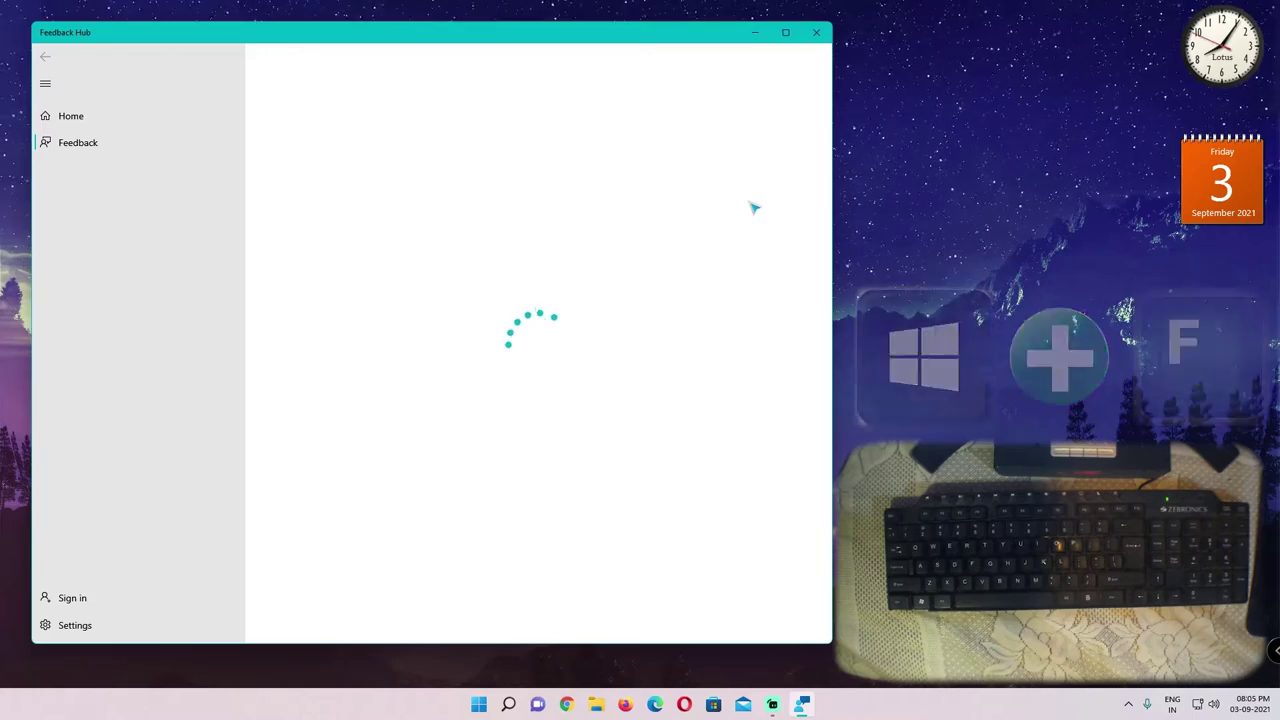
{"action": "left_click", "coordinate": [818, 36]}
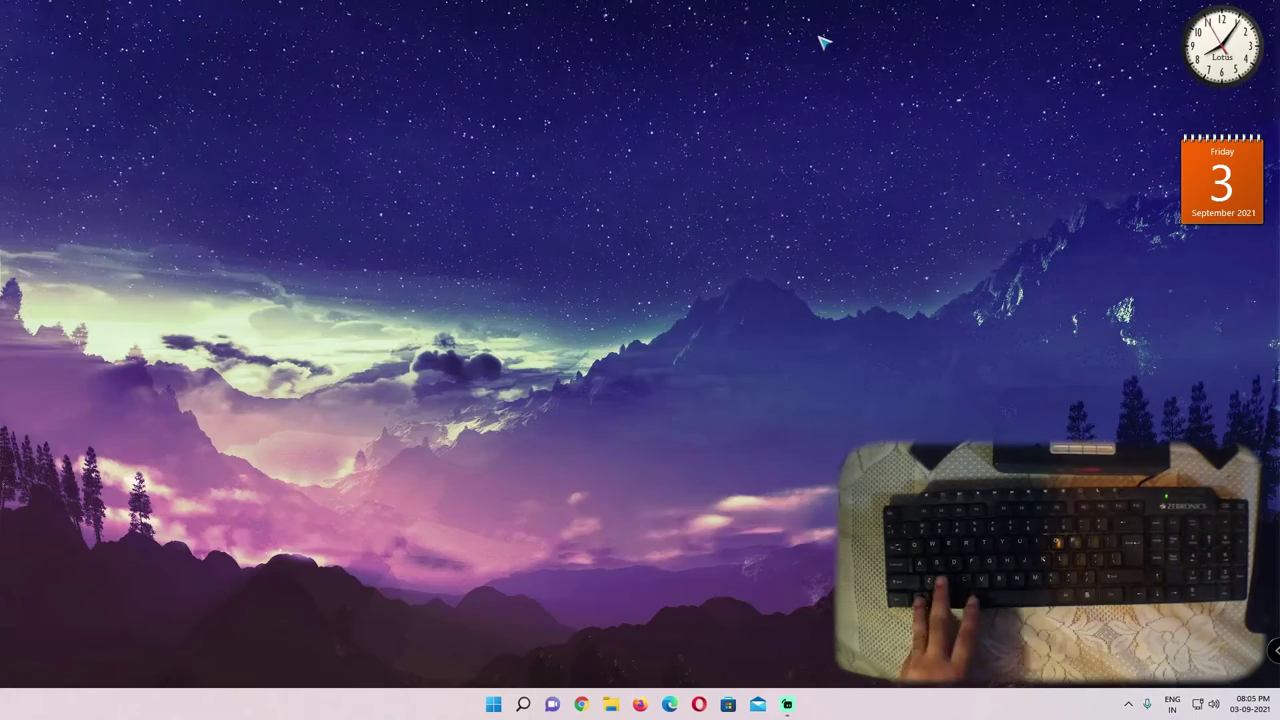
{"action": "key", "text": "super+g"}
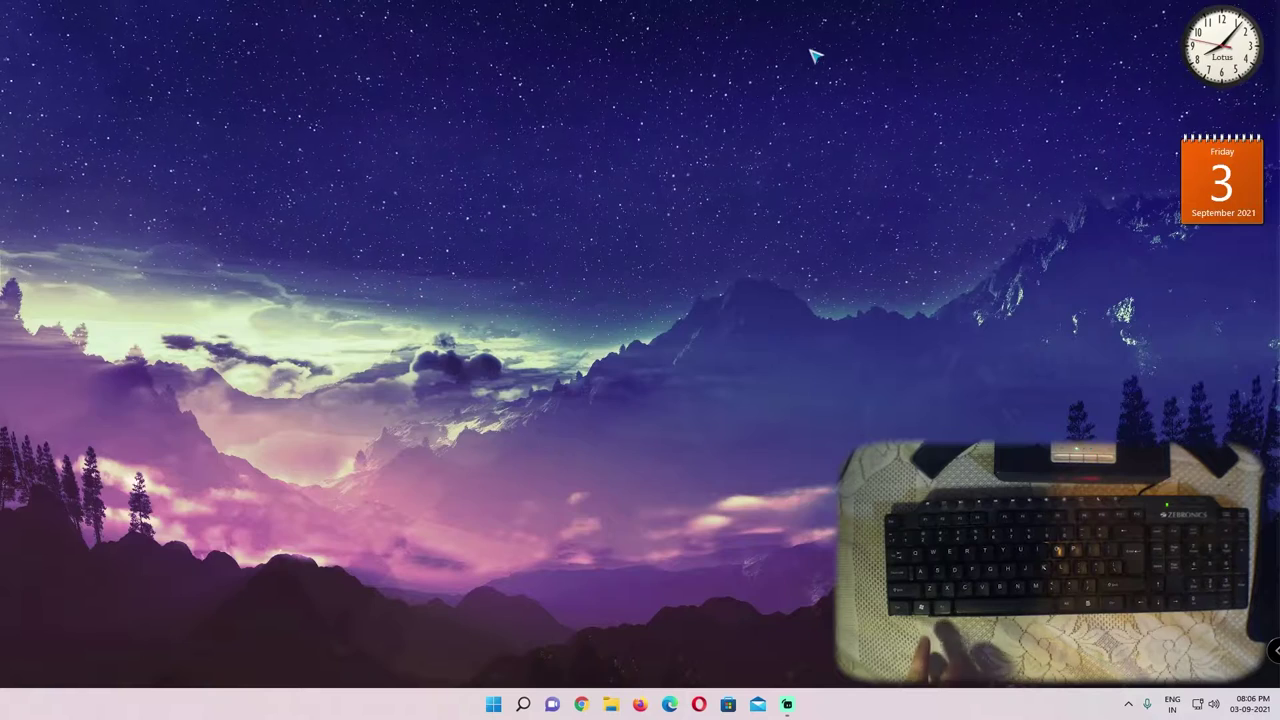
Switch to Chrome, dictate "Google." into the address bar using voice typing, and close the browser.
{"action": "key", "text": "super+1"}
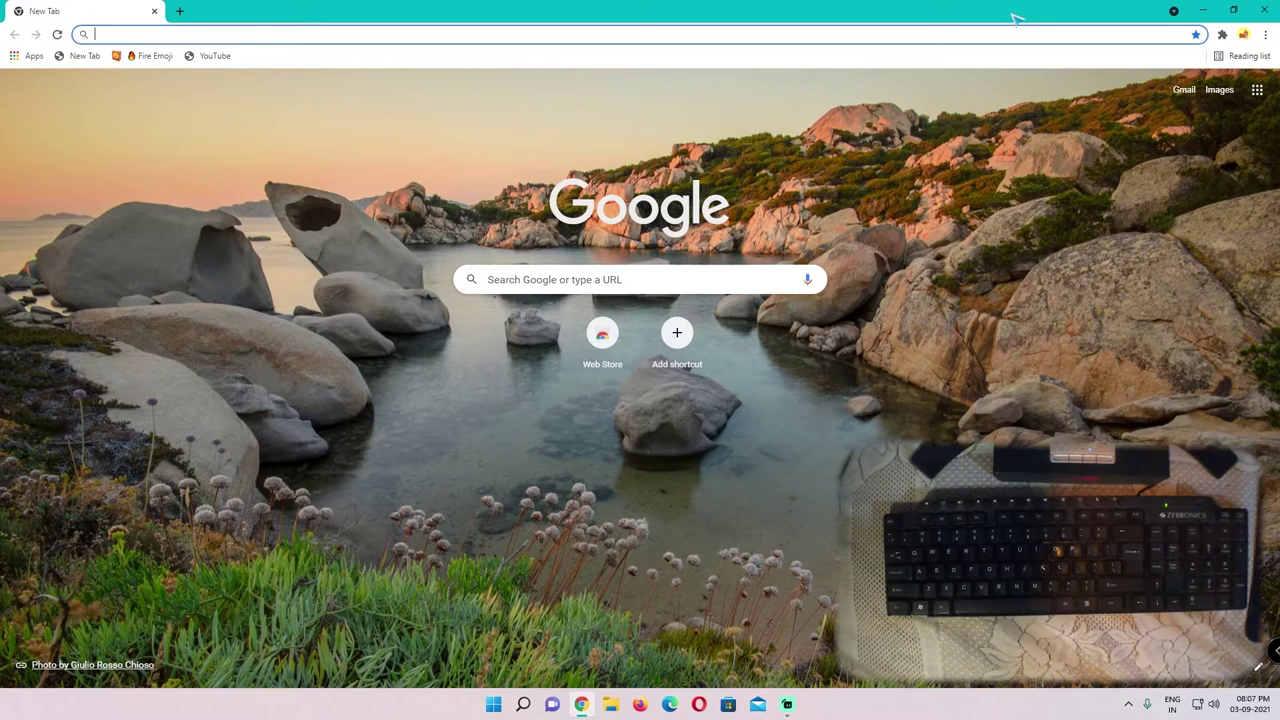
{"action": "key", "text": "super+h"}
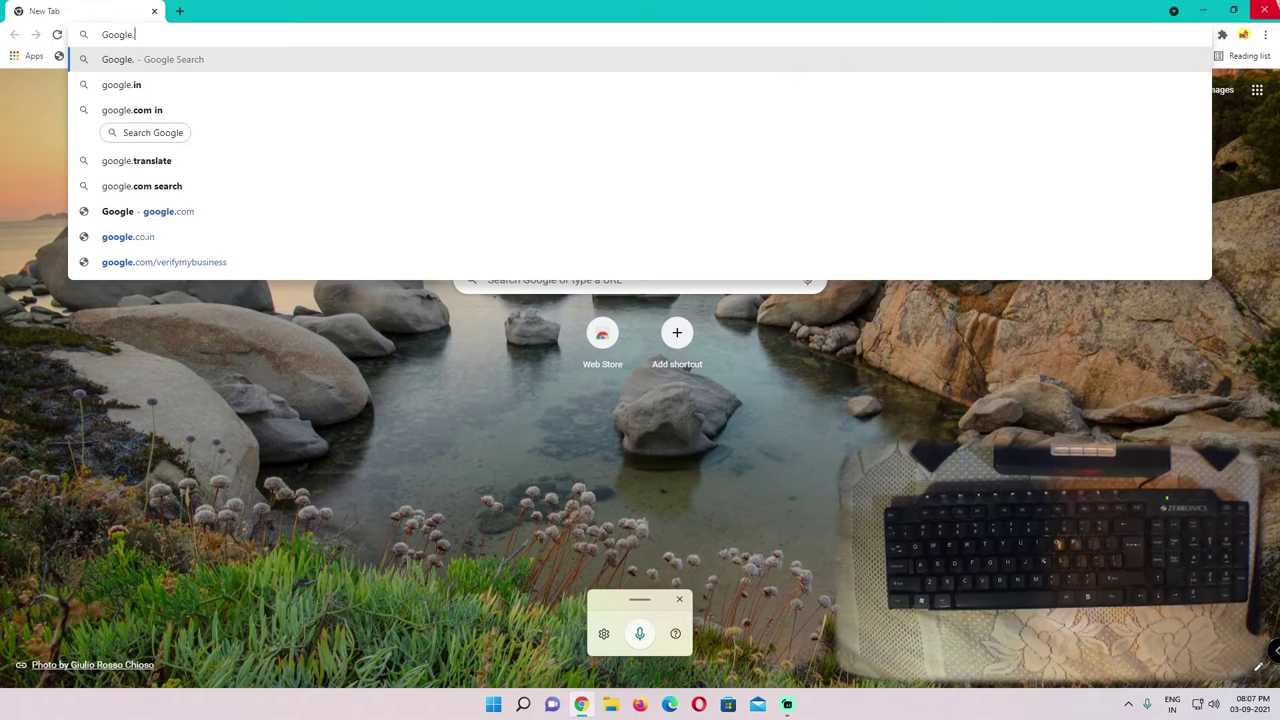
{"action": "left_click", "coordinate": [1266, 10]}
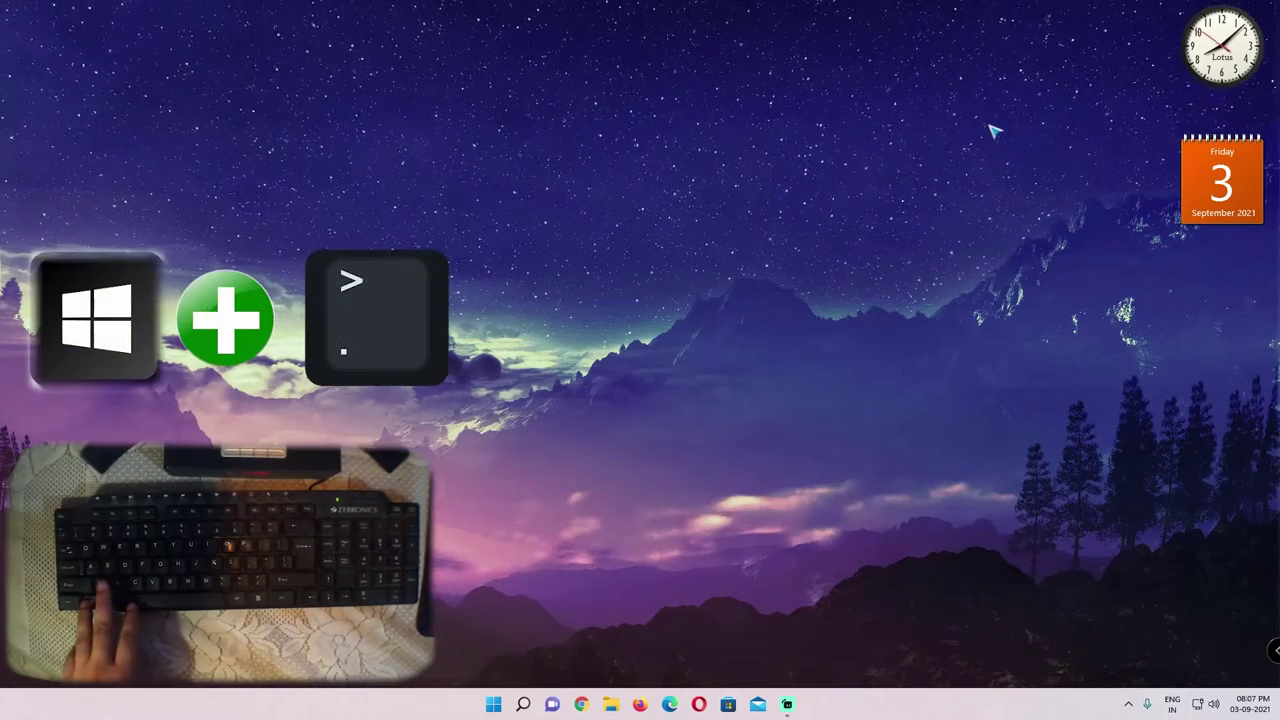
Bring up the emoji panel, browse the smiley emojis, and dismiss the panel.
{"action": "key", "text": "super+period"}
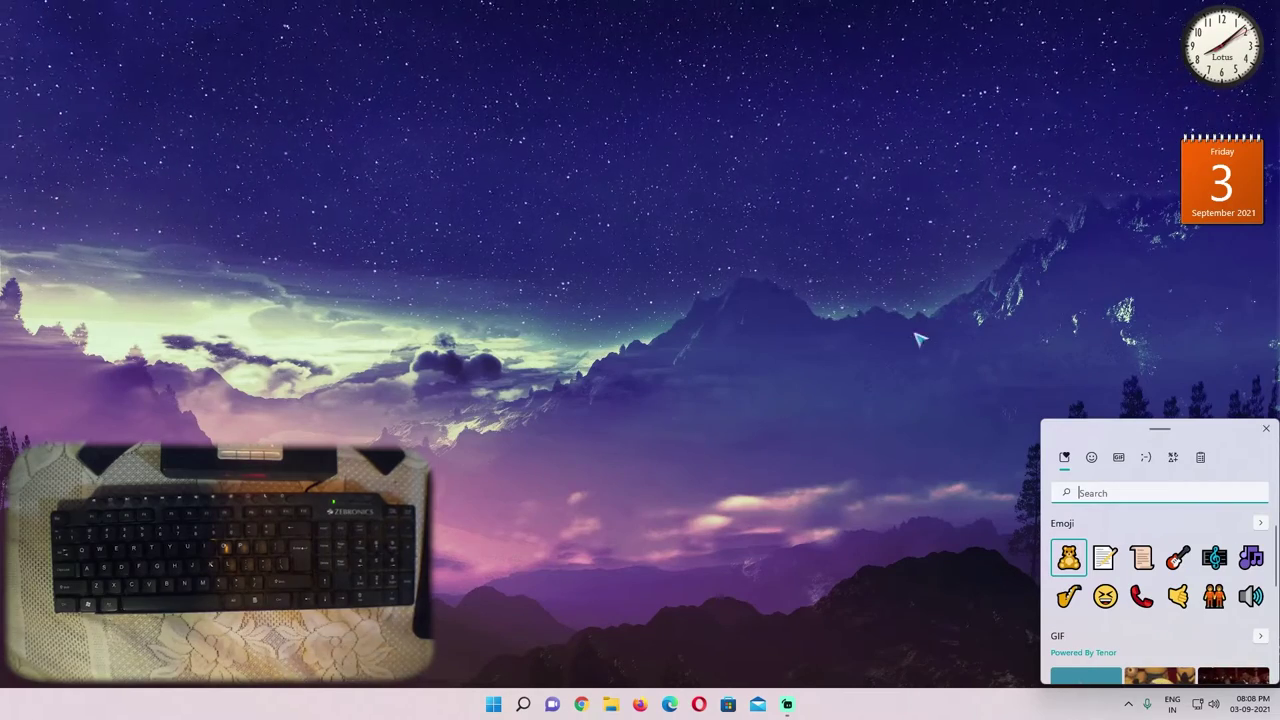
{"action": "left_click", "coordinate": [1091, 457]}
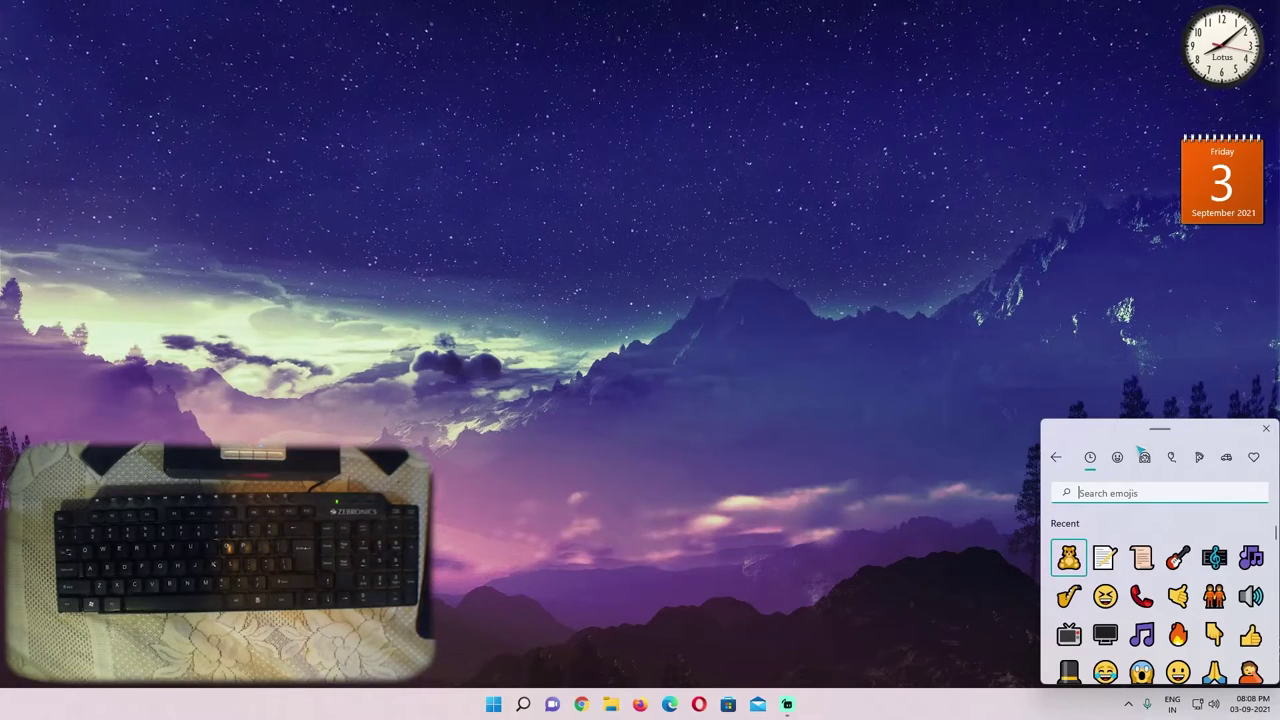
{"action": "scroll", "coordinate": [1160, 600], "scroll_direction": "down", "scroll_amount": 3}
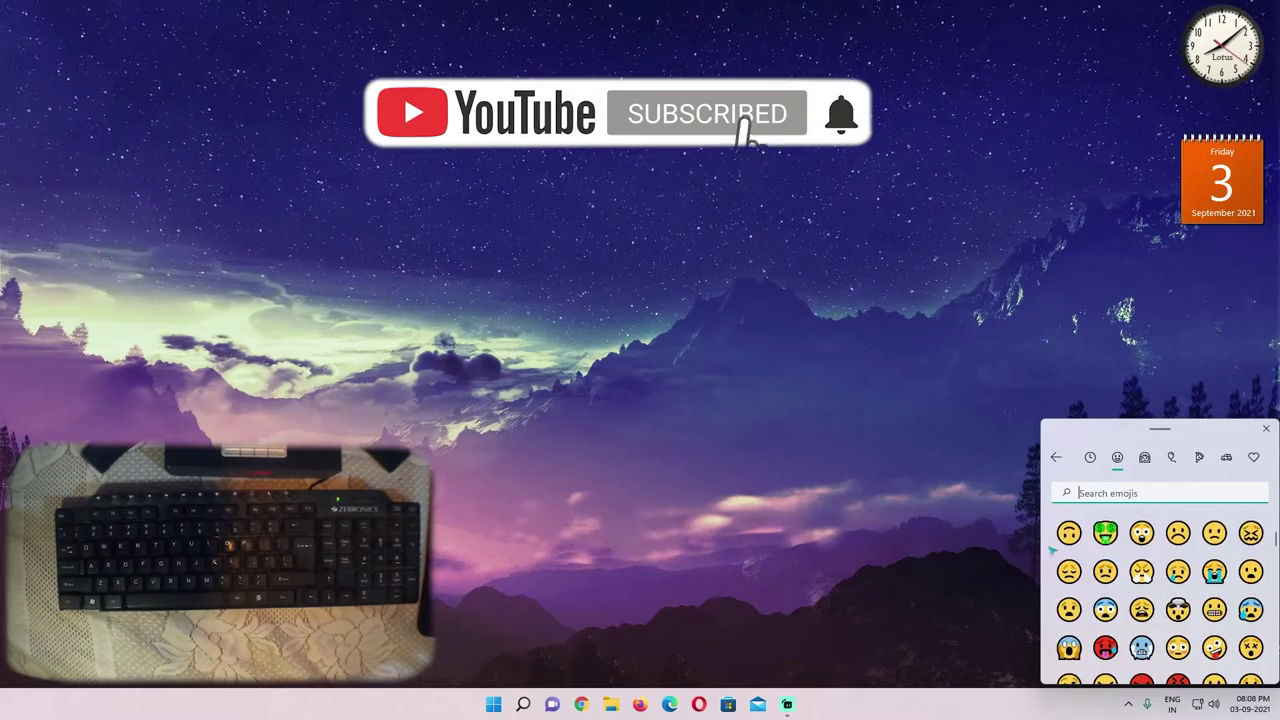
{"action": "key", "text": "Escape"}
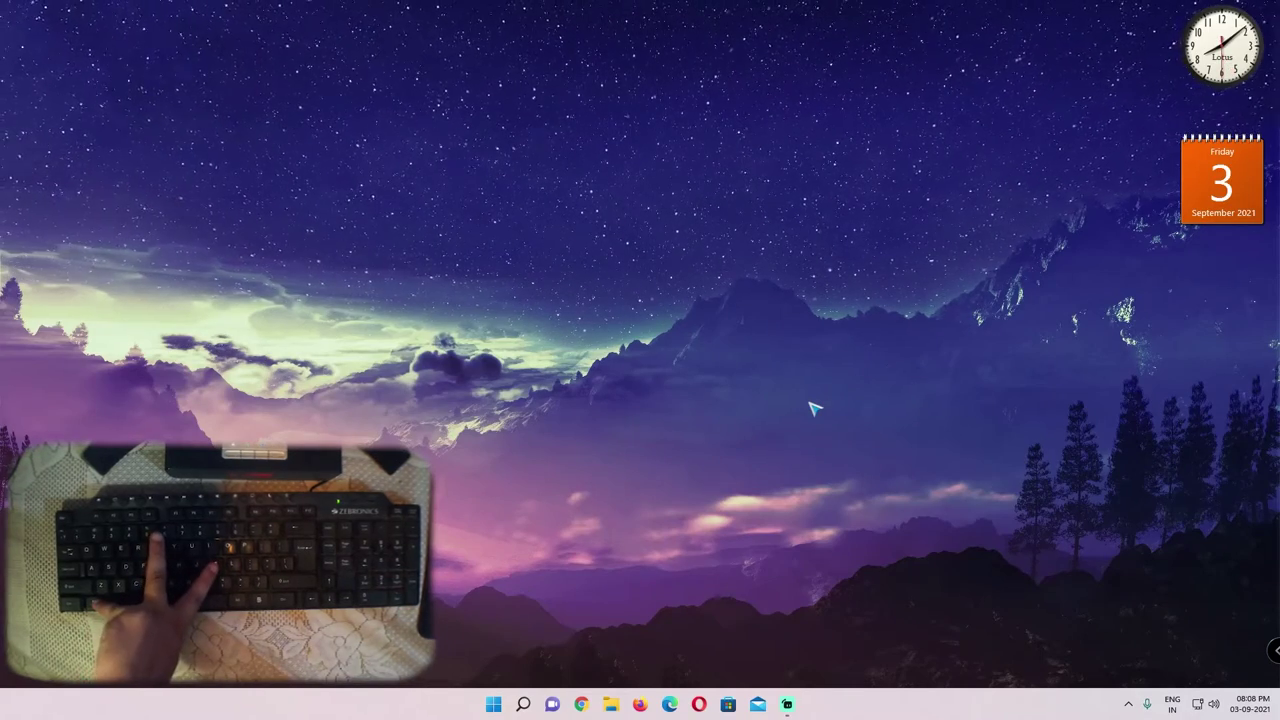
Open the Cast panel for wireless displays and dismiss it, and lock the computer.
{"action": "key", "text": "super+k"}
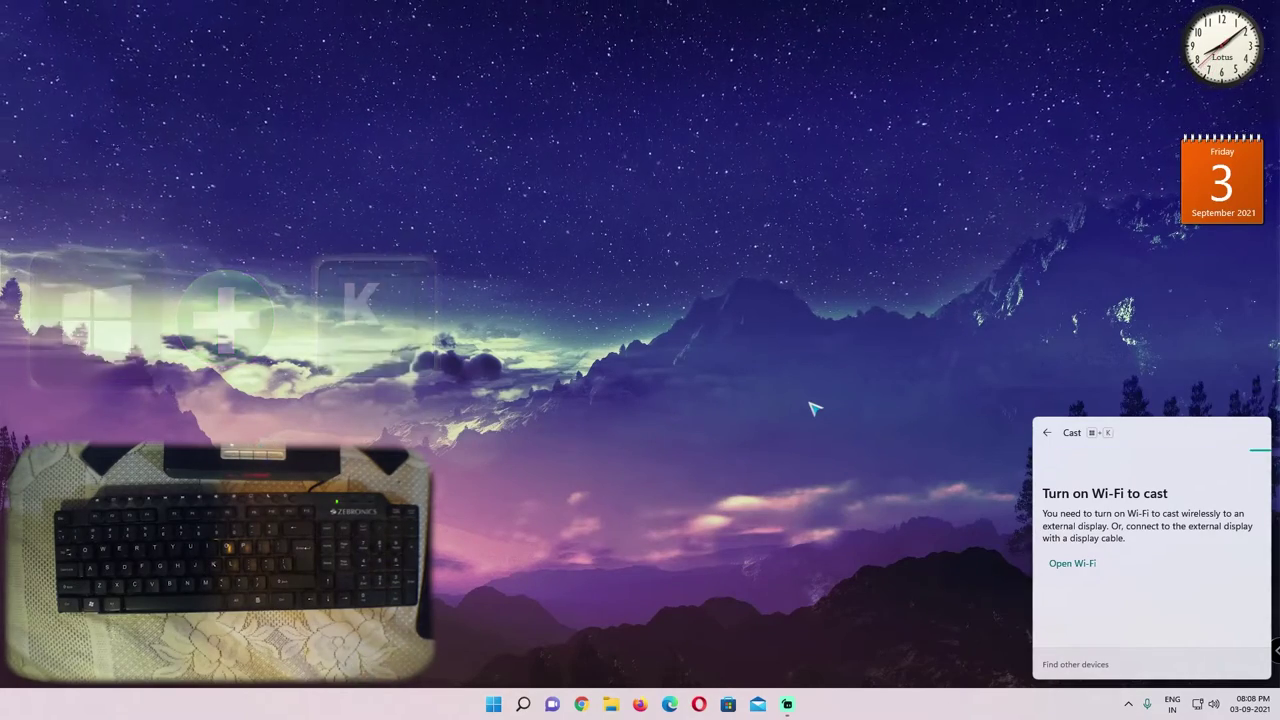
{"action": "left_click", "coordinate": [637, 344]}
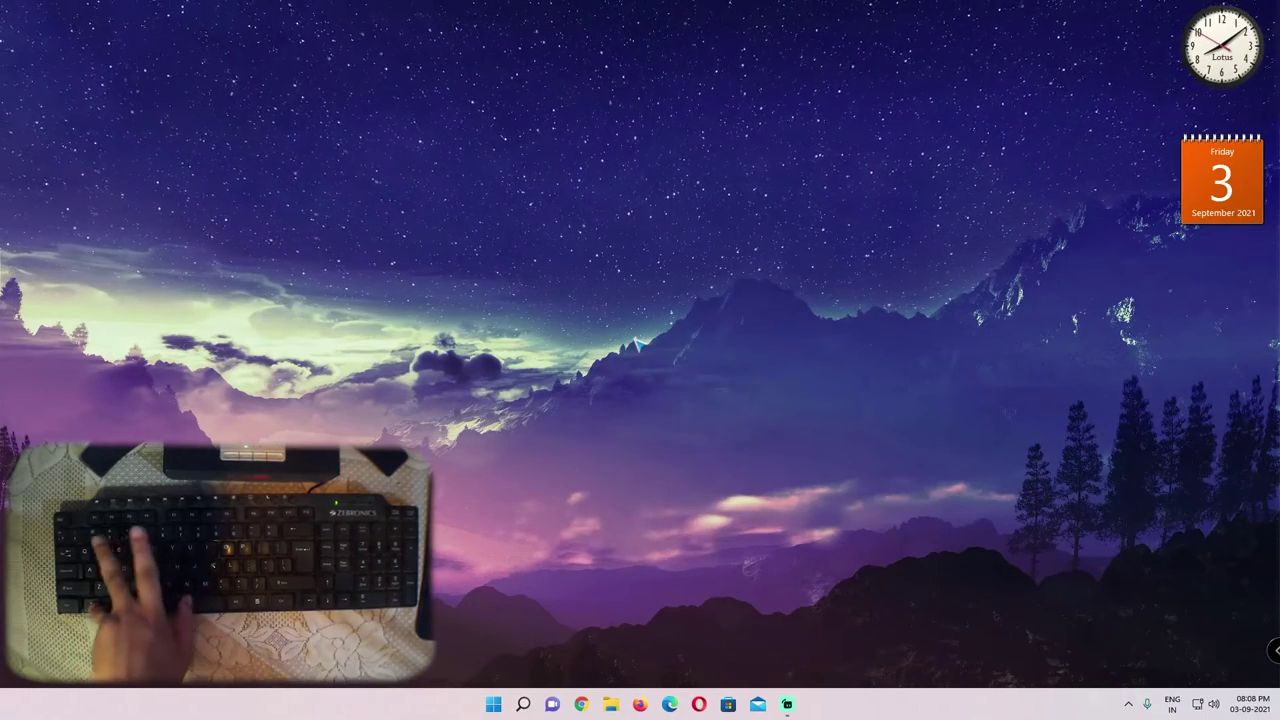
{"action": "key", "text": "super+l"}
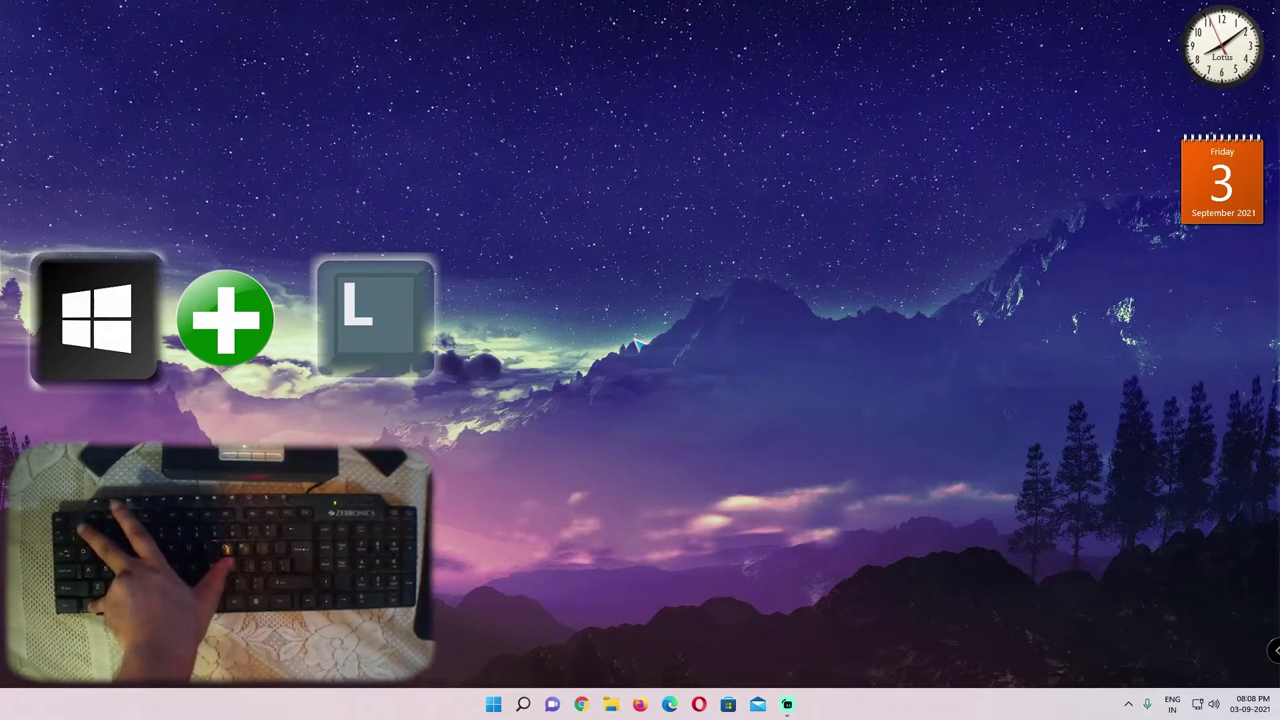
{"action": "key", "text": "super+l"}
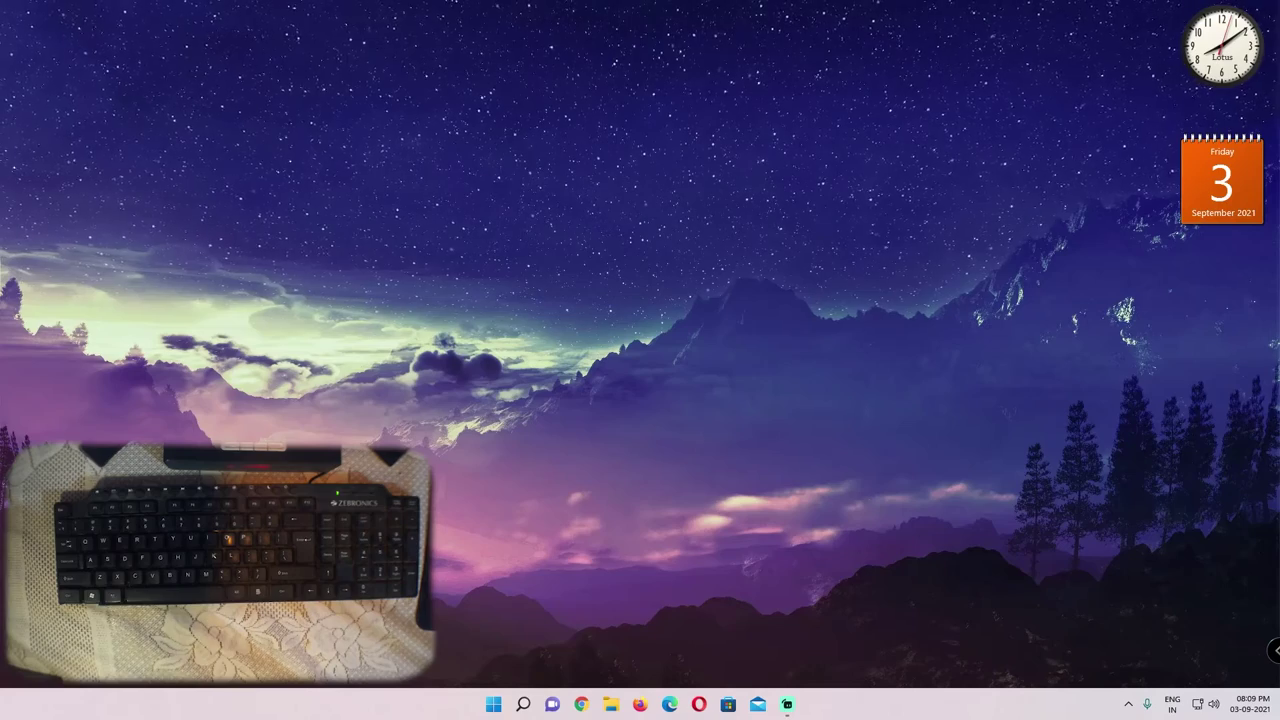
Show the Windows search window, switch to the Start menu, and close it.
{"action": "key", "text": "super+q"}
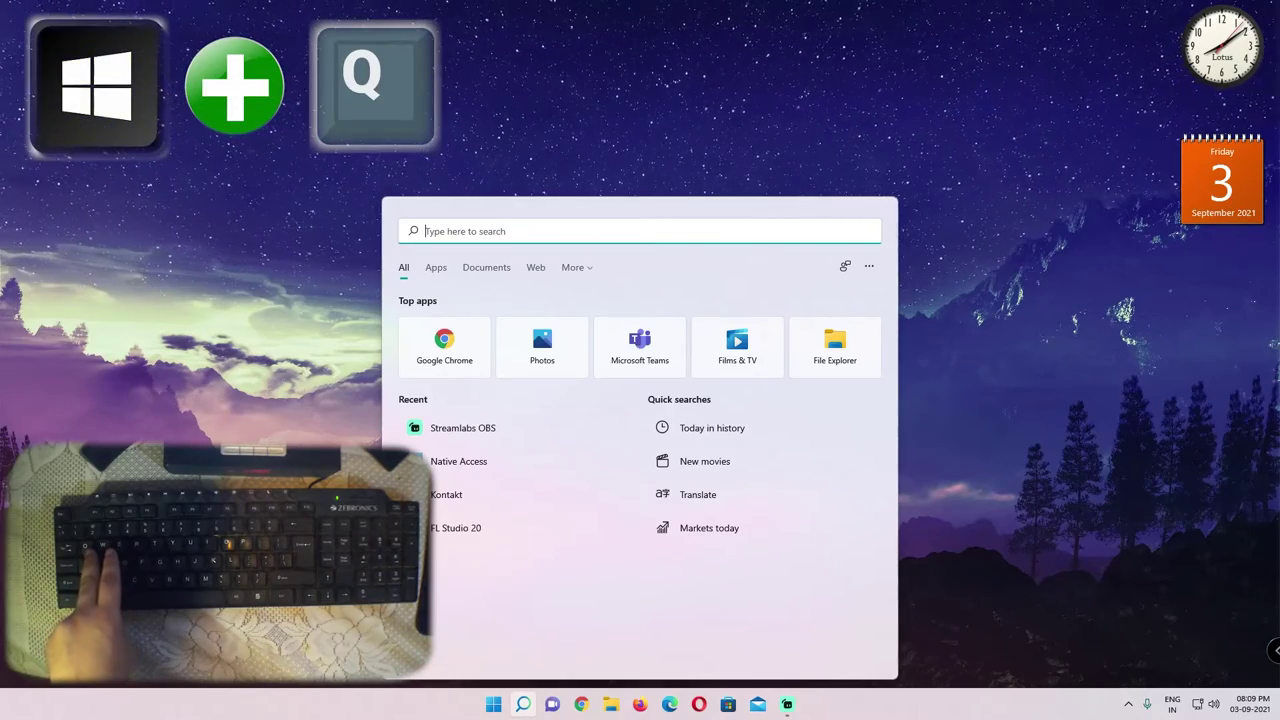
{"action": "key", "text": "super"}
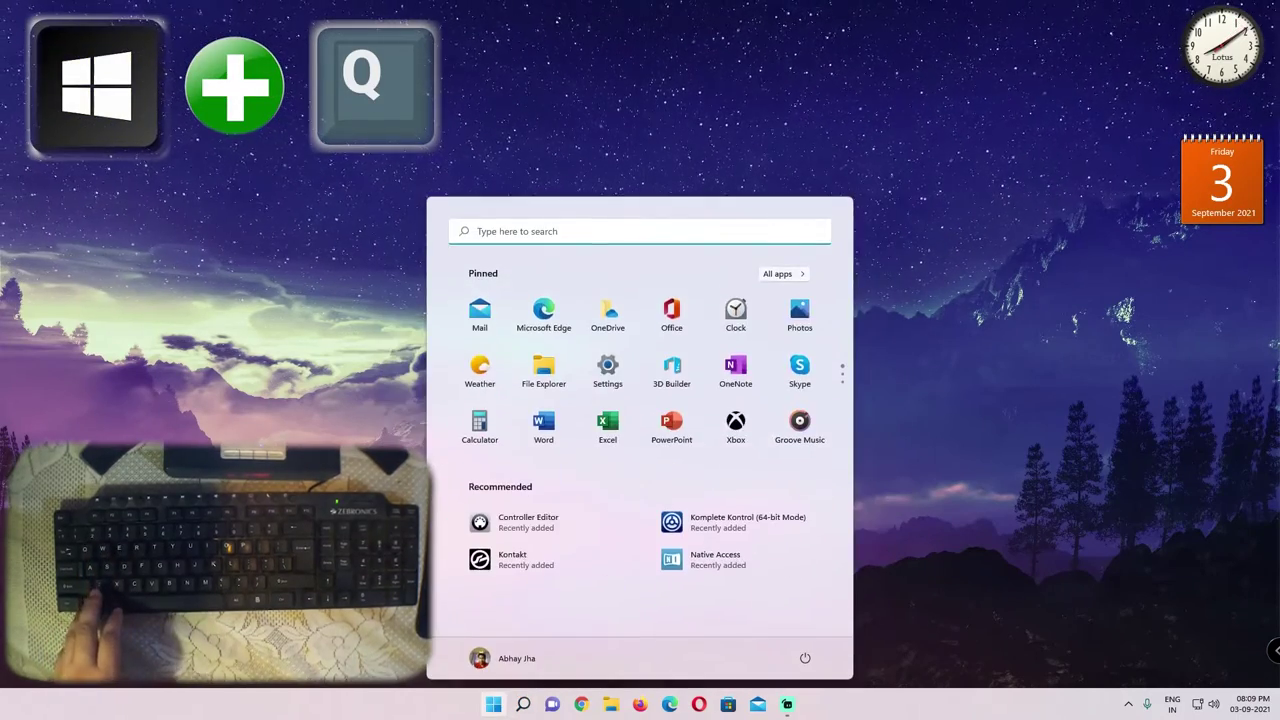
{"action": "key", "text": "super"}
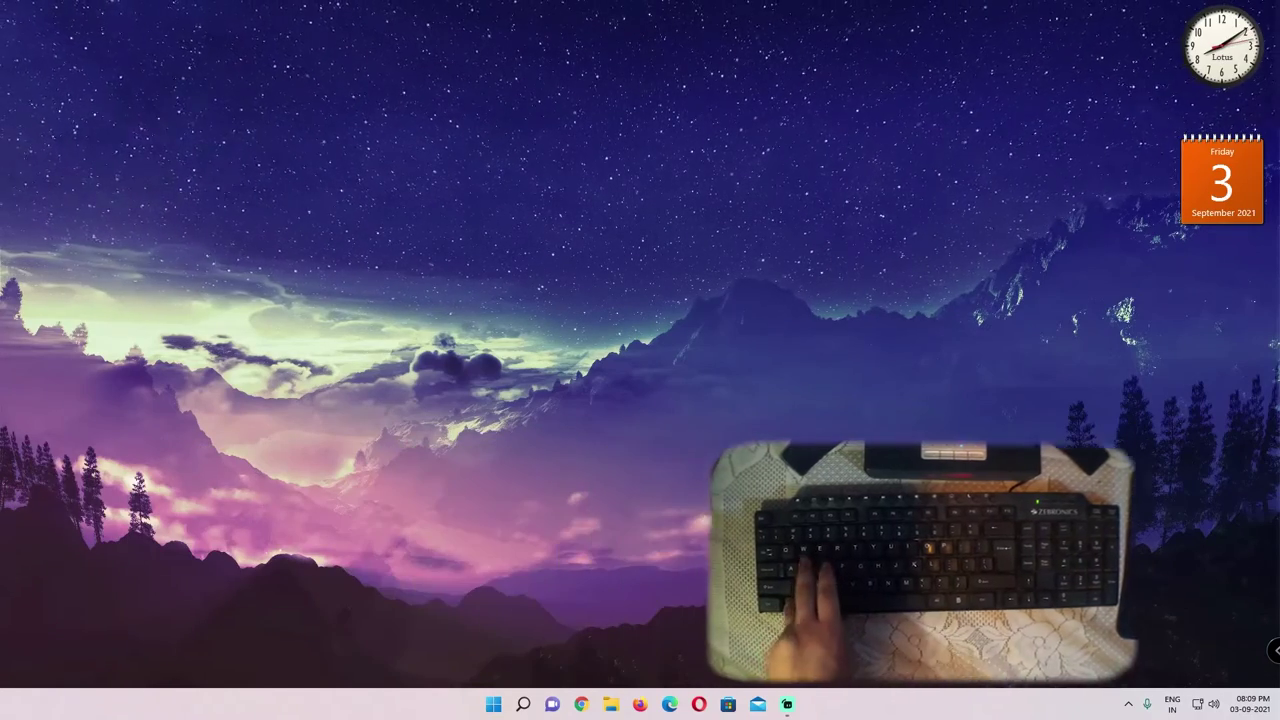
View the widgets board with weather, calendar and news, and return to the desktop.
{"action": "key", "text": "super+w"}
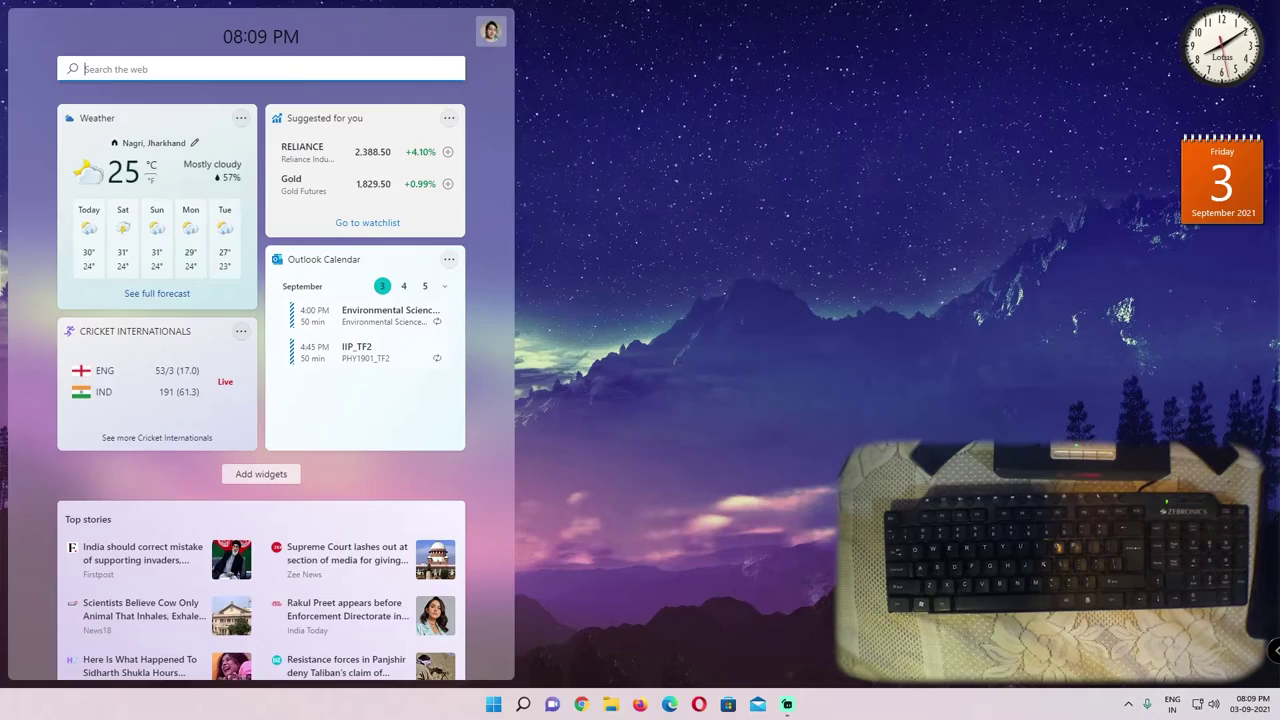
{"action": "key", "text": "super"}
{"action": "key", "text": "super"}
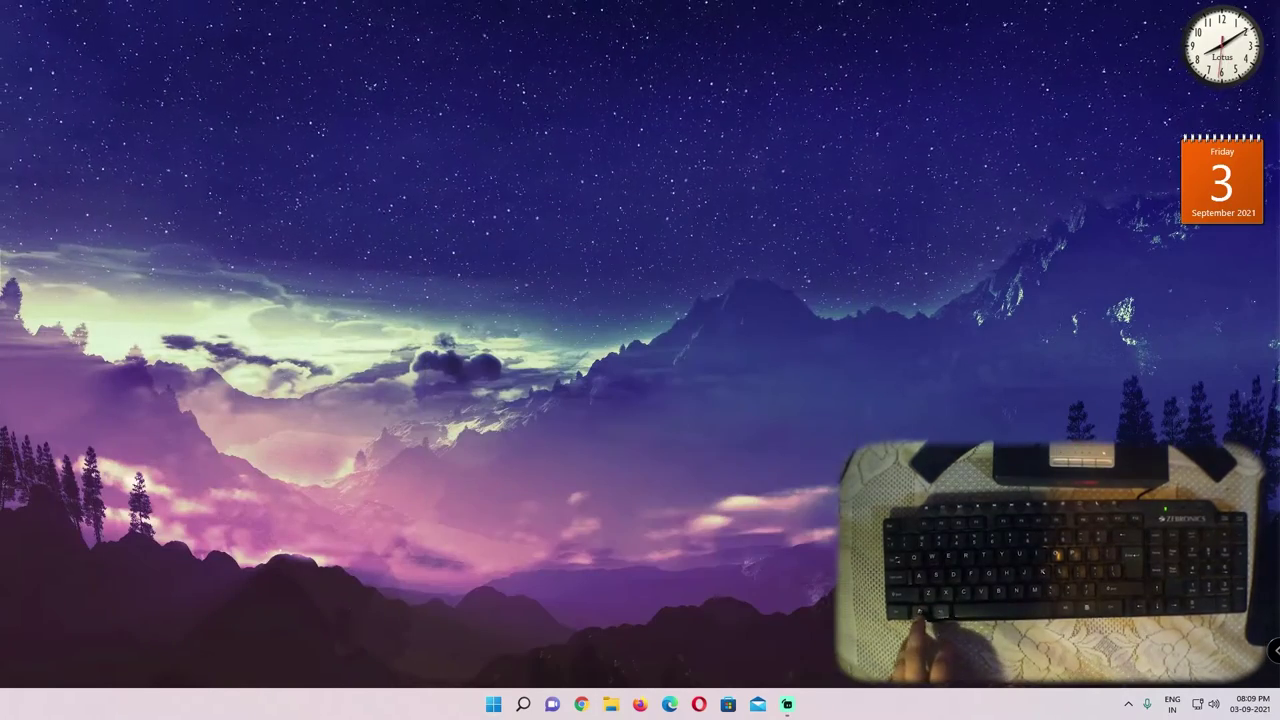
Open File Explorer at This PC and close it, and bring up the Run dialog and cancel it.
{"action": "key", "text": "super+e"}
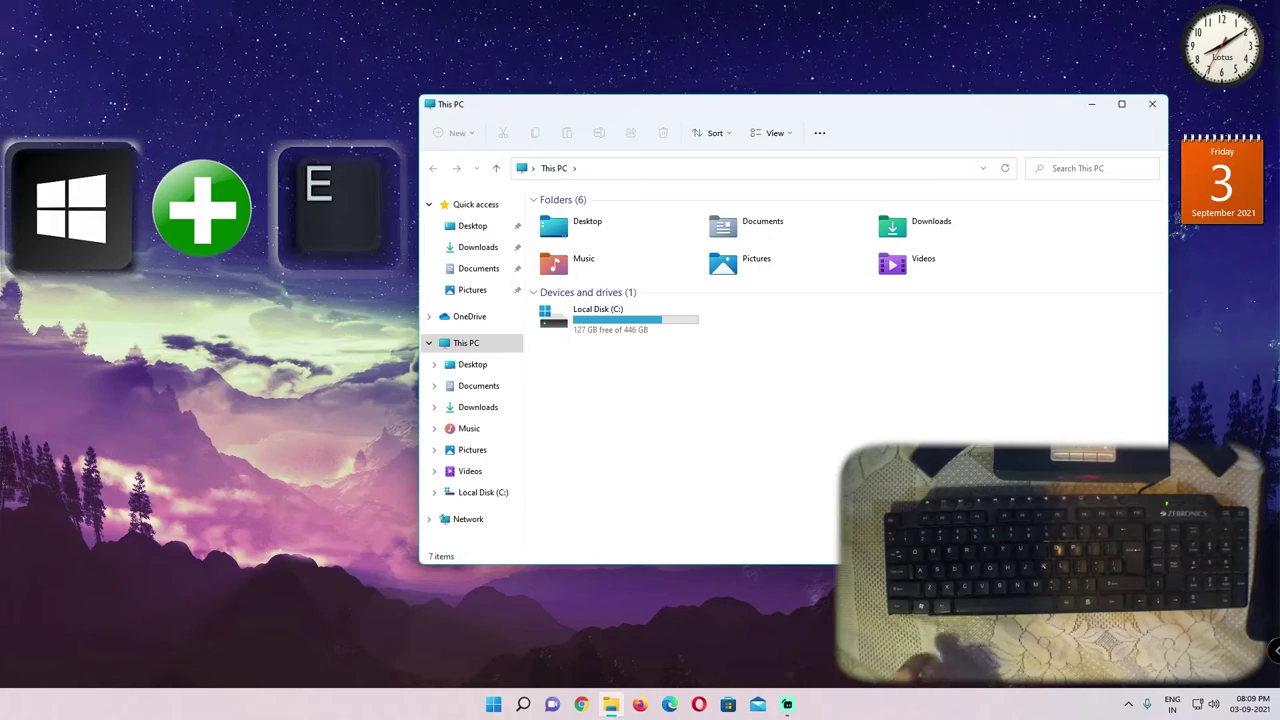
{"action": "key", "text": "alt+F4"}
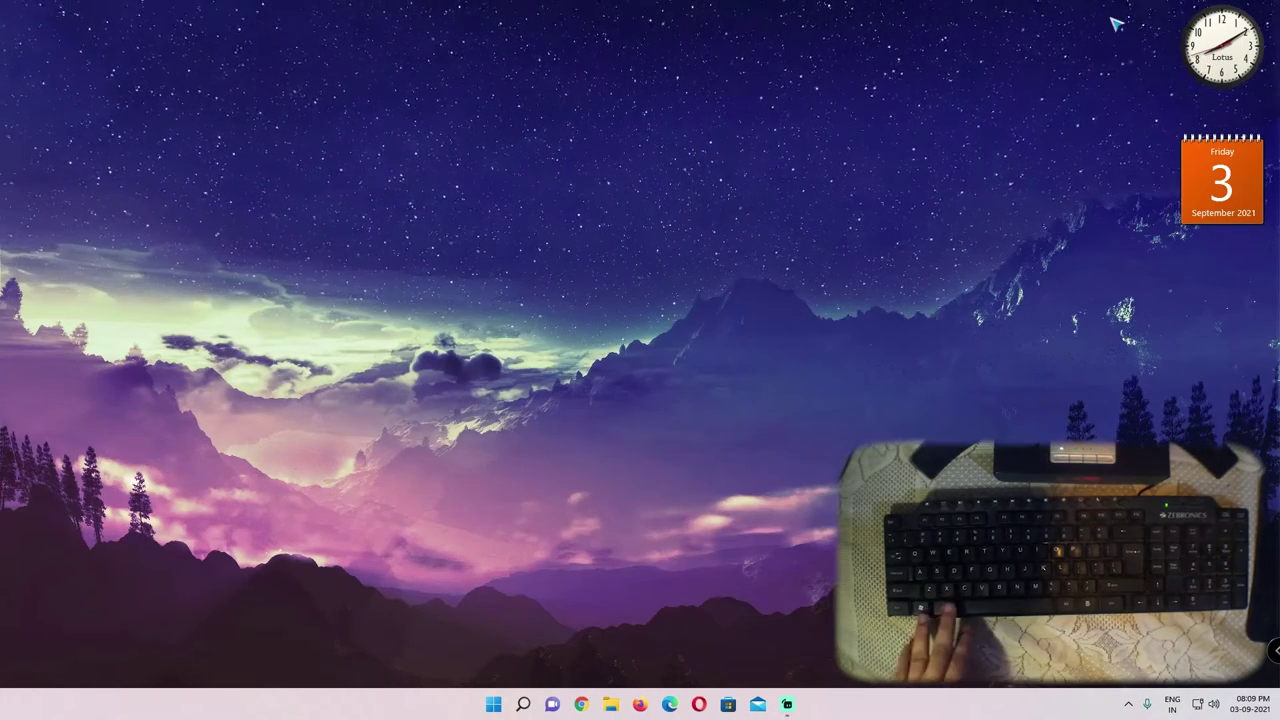
{"action": "key", "text": "super+r"}
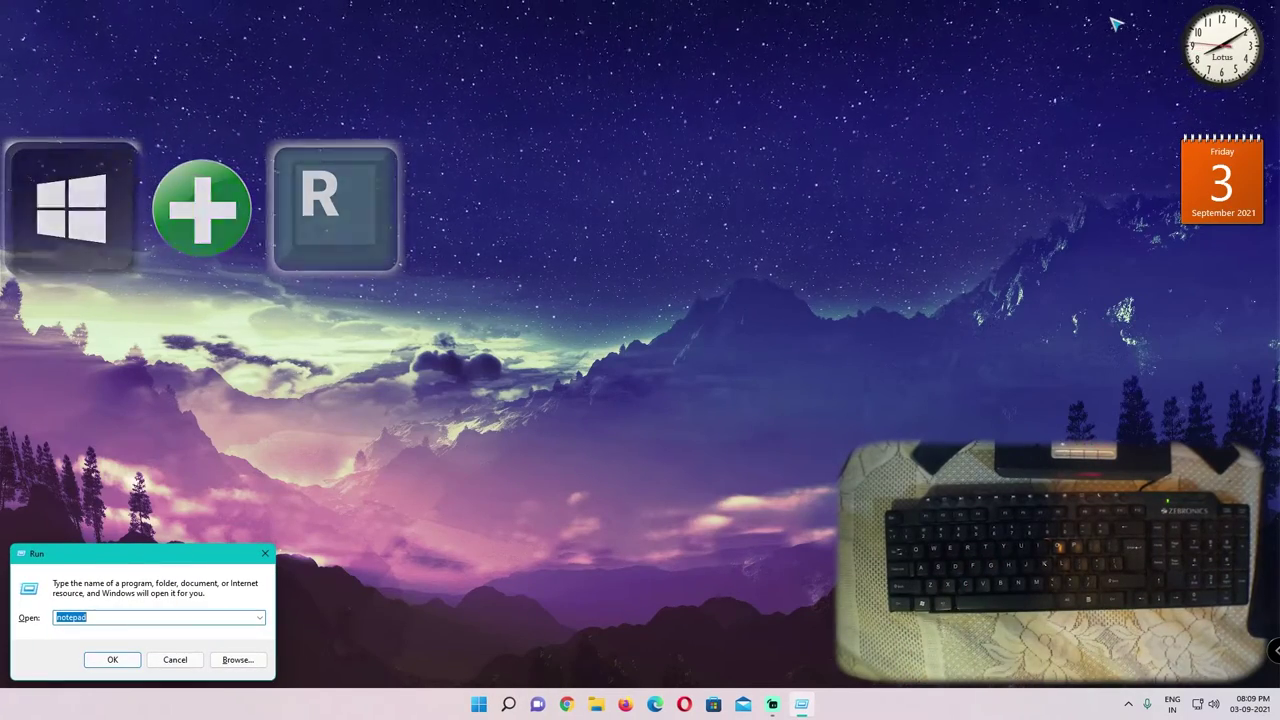
{"action": "key", "text": "Escape"}
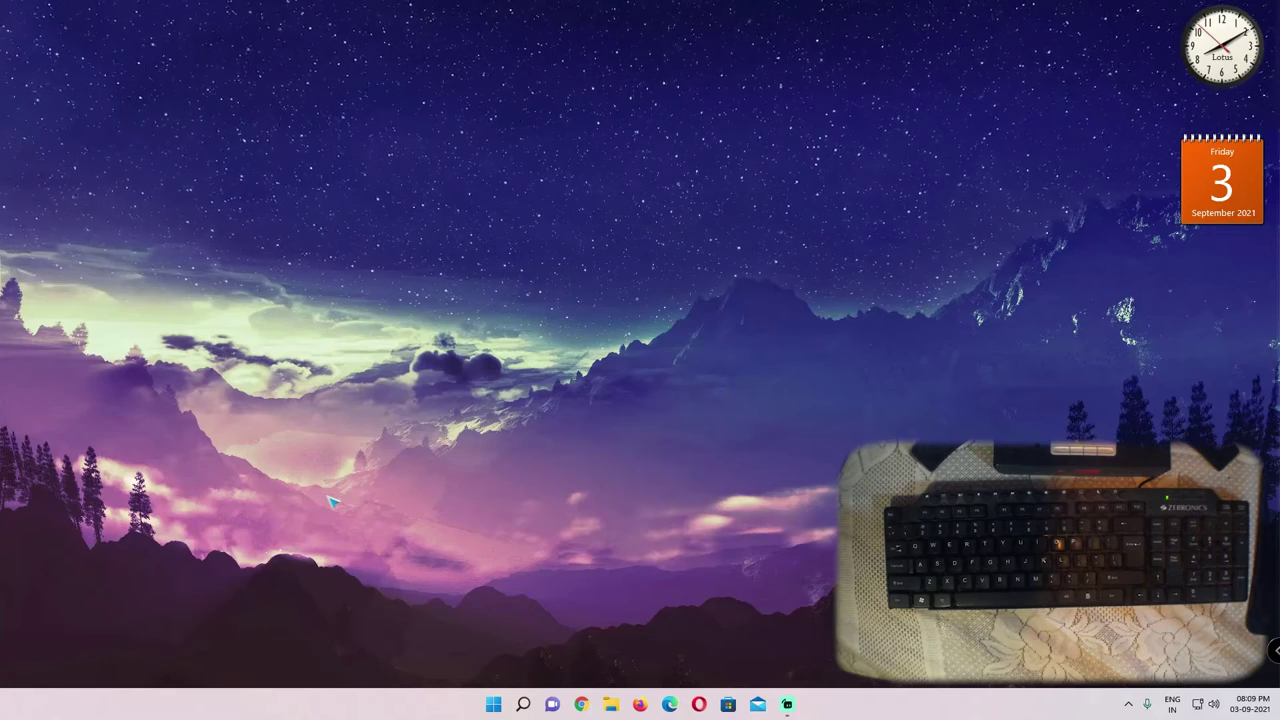
Open the Accessibility page of Windows Settings.
{"action": "key", "text": "super+u"}
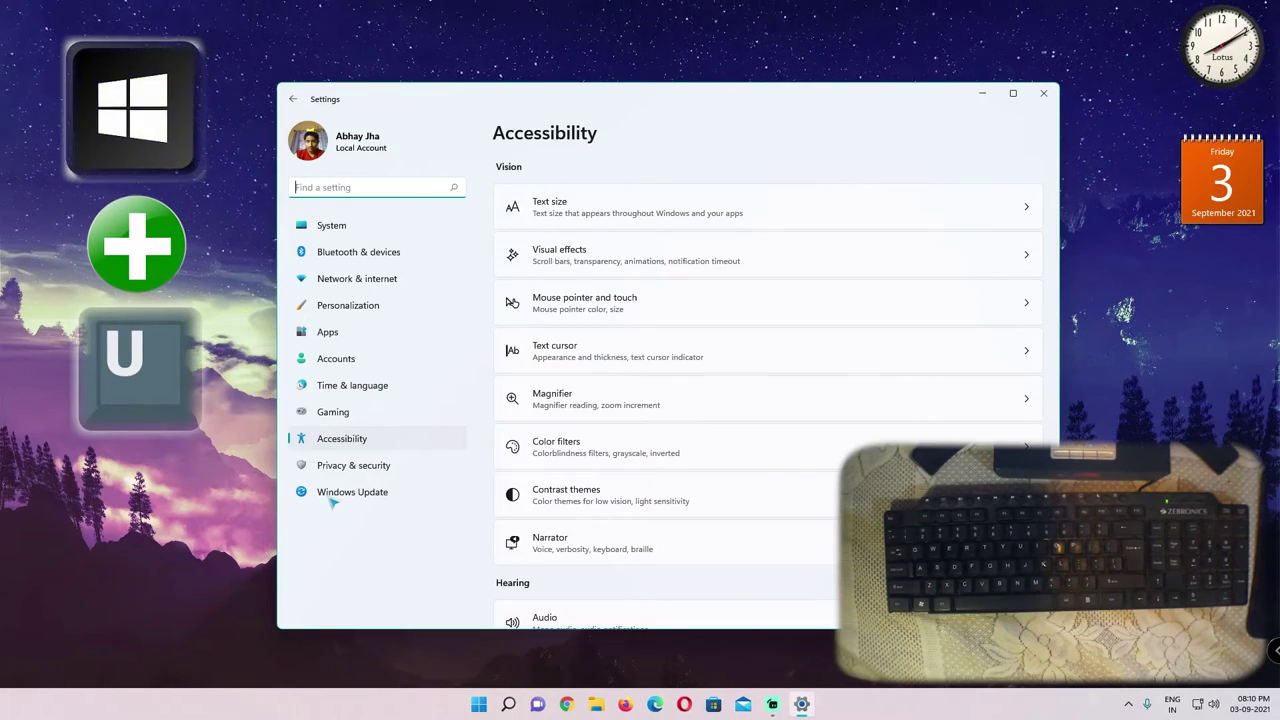
Close the Accessibility settings, and open Windows Settings at the System page and close it again.
{"action": "left_click", "coordinate": [1043, 93]}
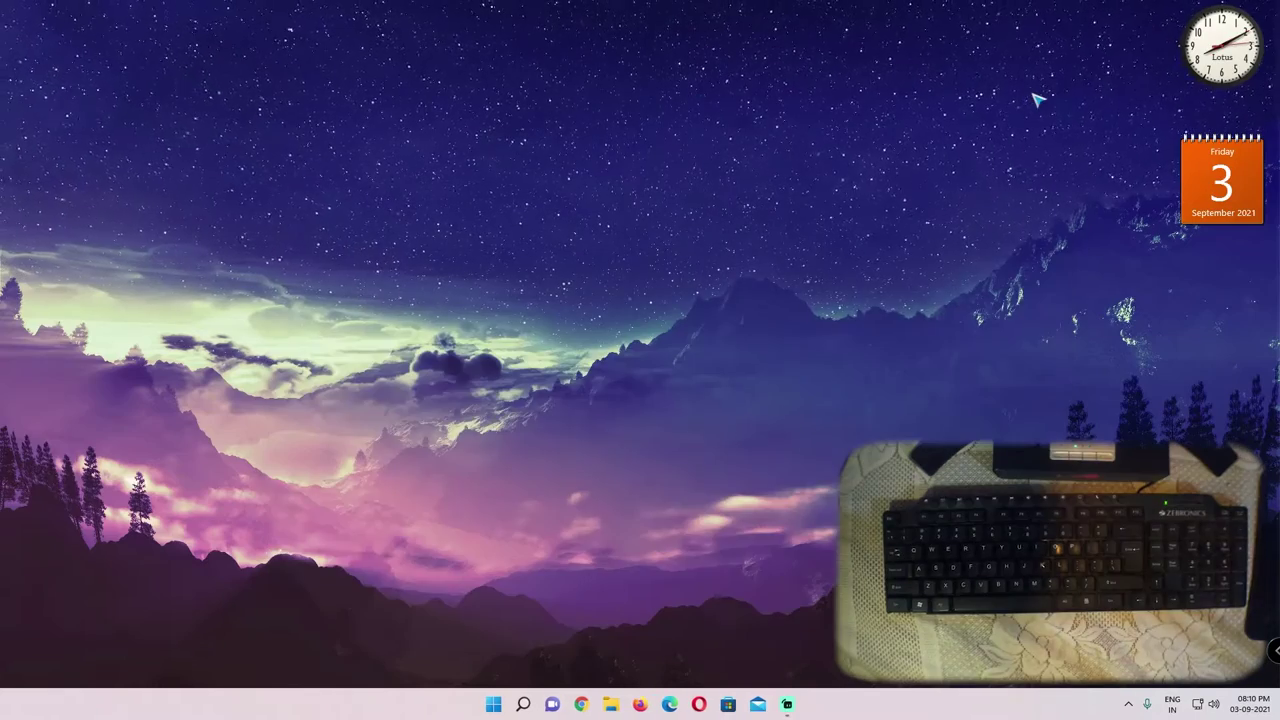
{"action": "key", "text": "super+i"}
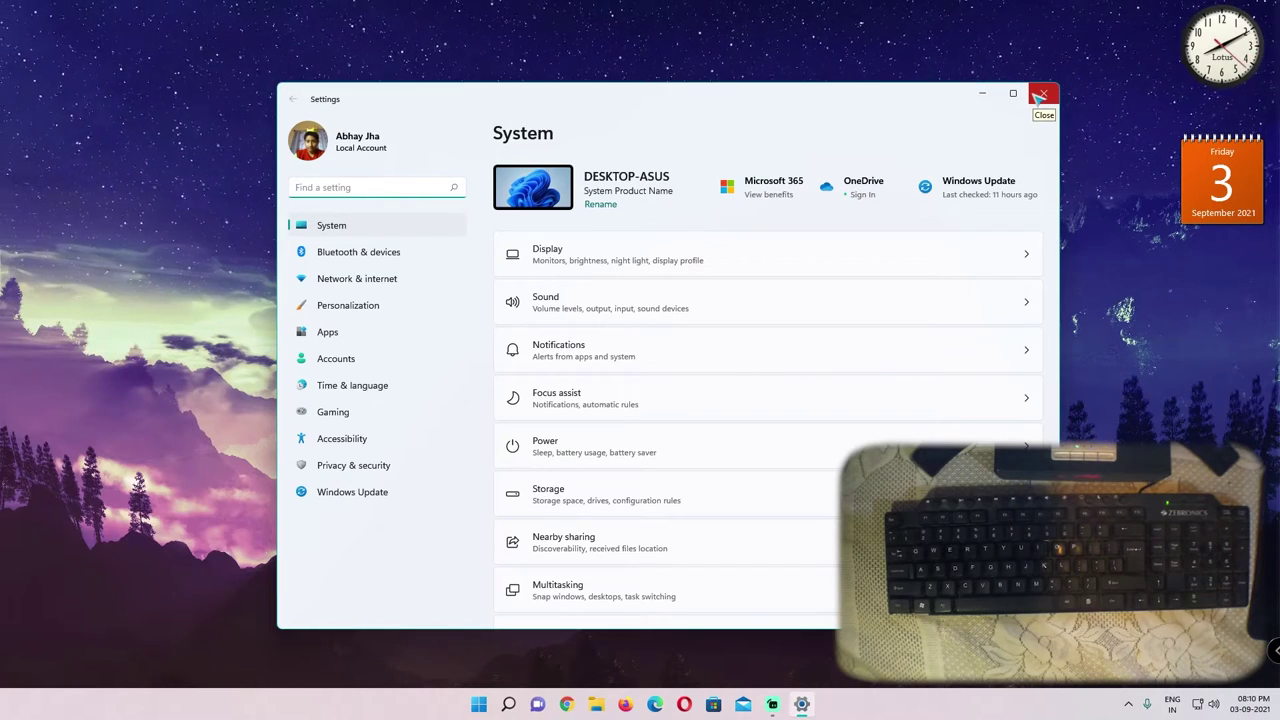
{"action": "left_click", "coordinate": [1041, 94]}
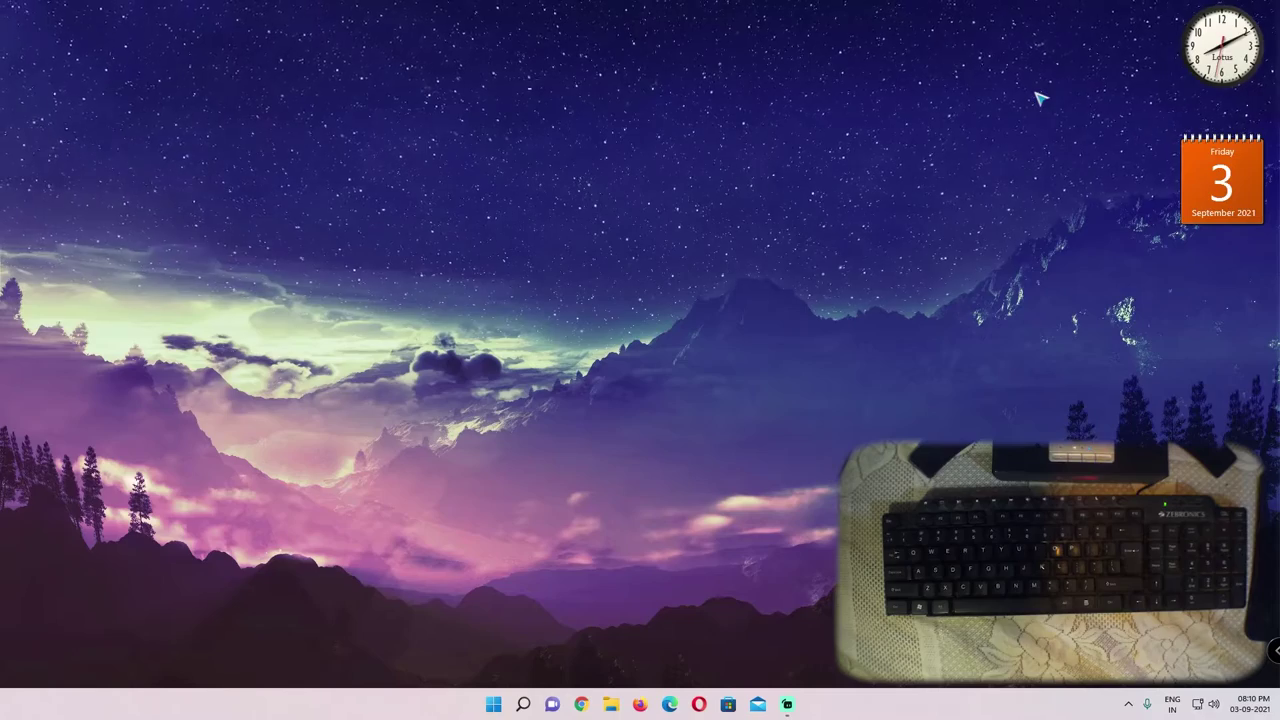
Show the Start menu and close it, and bring up the Project display options and dismiss them without changing the mode.
{"action": "key", "text": "super"}
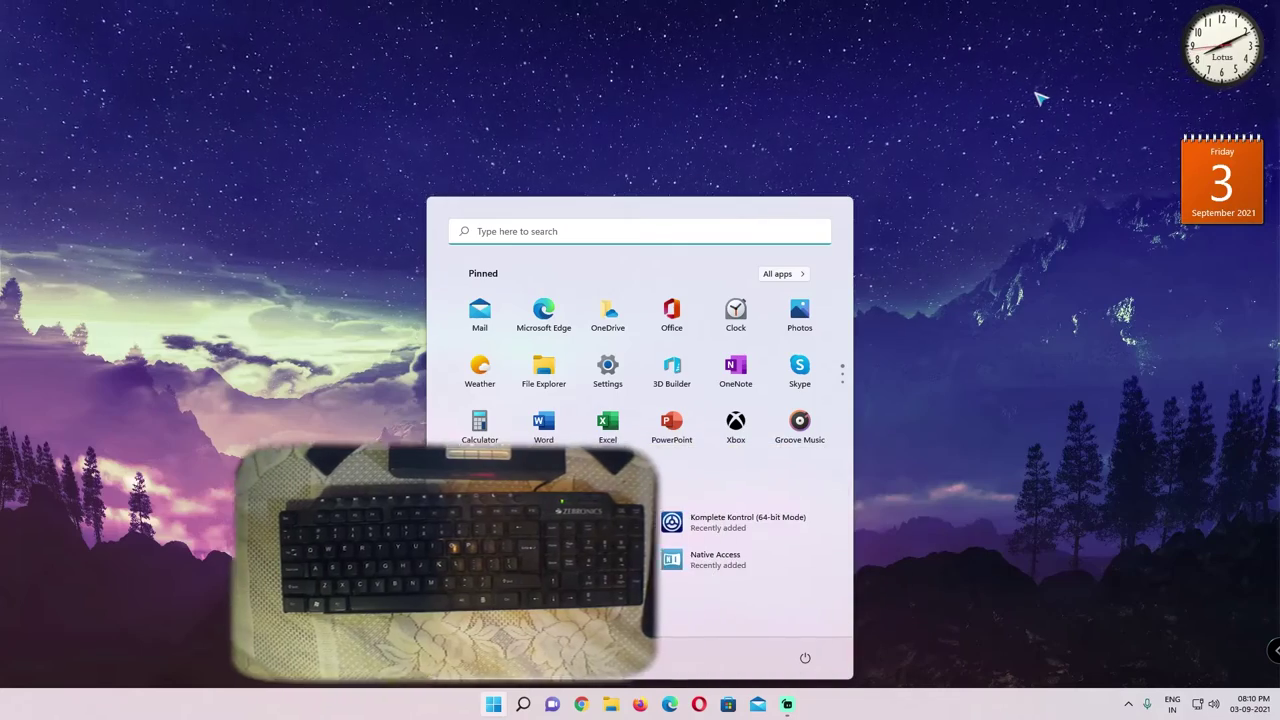
{"action": "key", "text": "super"}
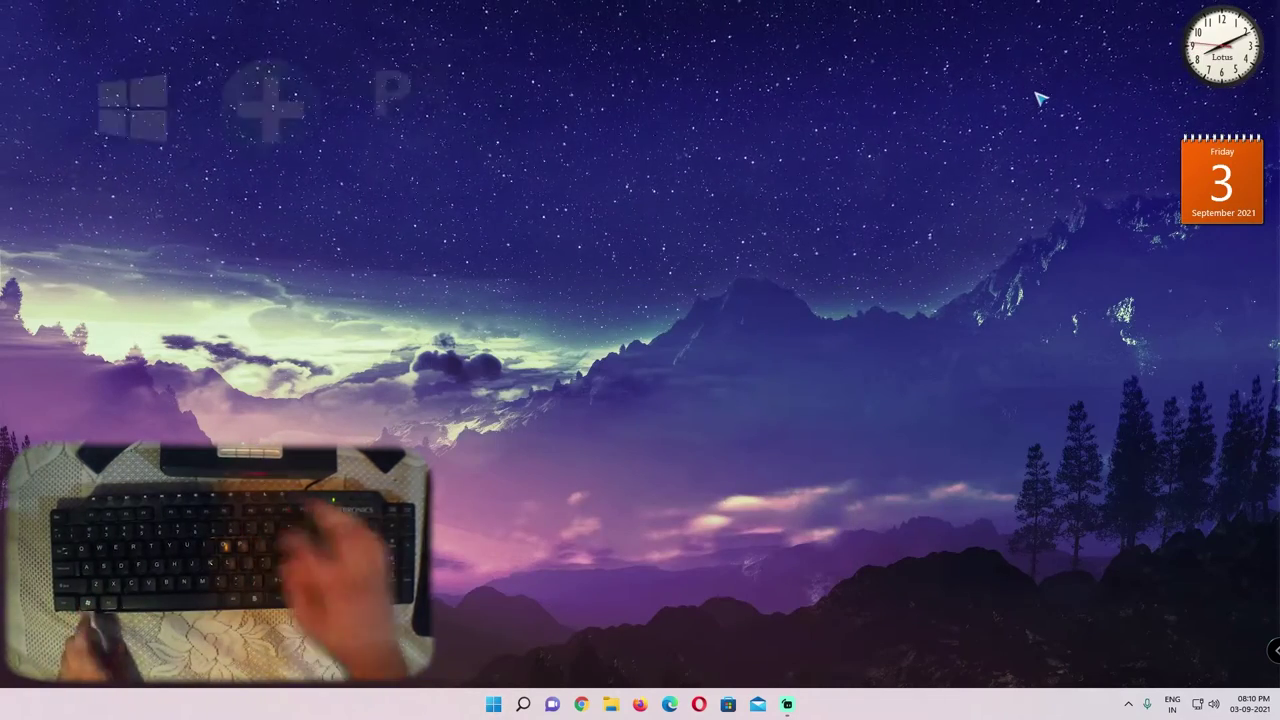
{"action": "key", "text": "super+p"}
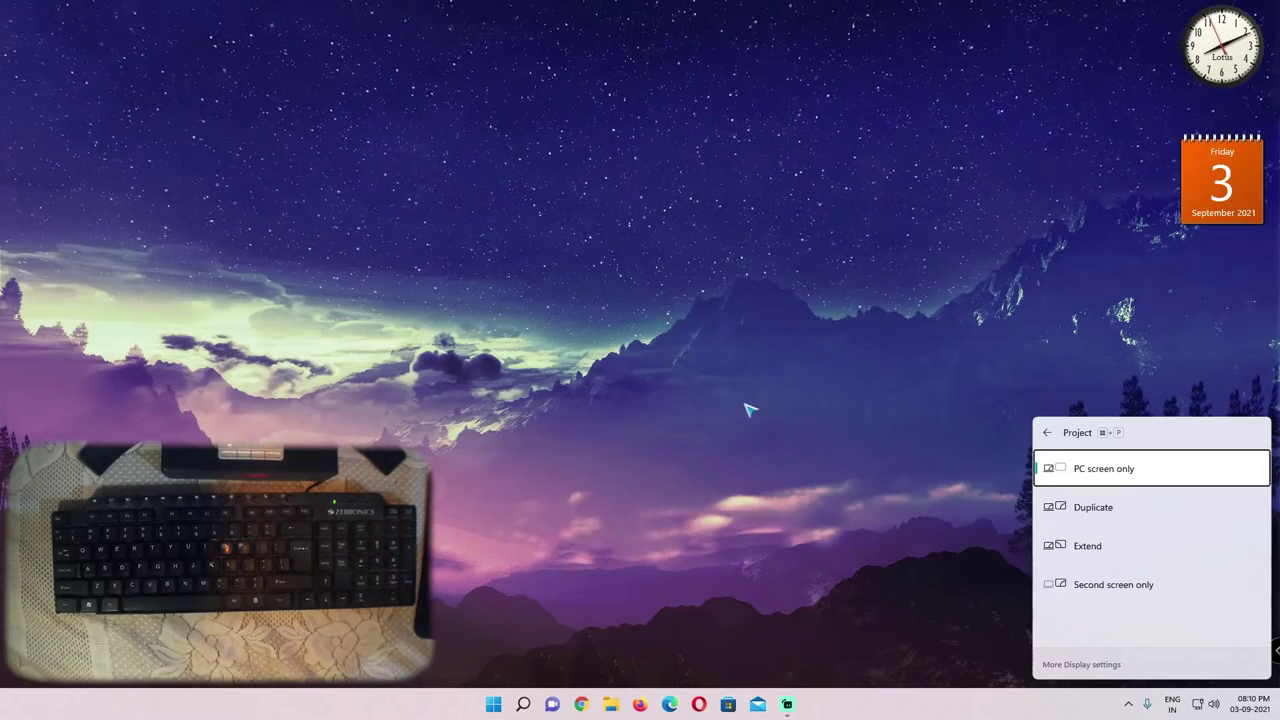
{"action": "key", "text": "Escape"}
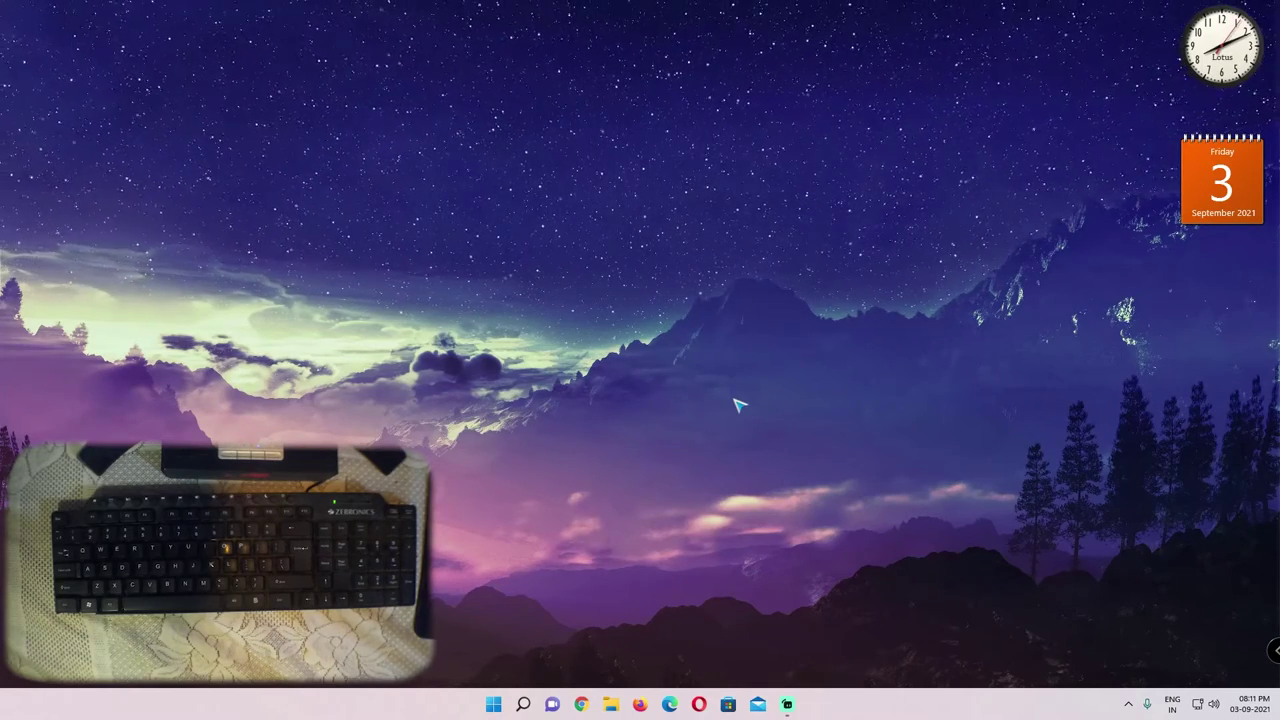
Launch the first three pinned taskbar apps, Chrome, File Explorer and Firefox, and return to the desktop.
{"action": "key", "text": "super+1"}
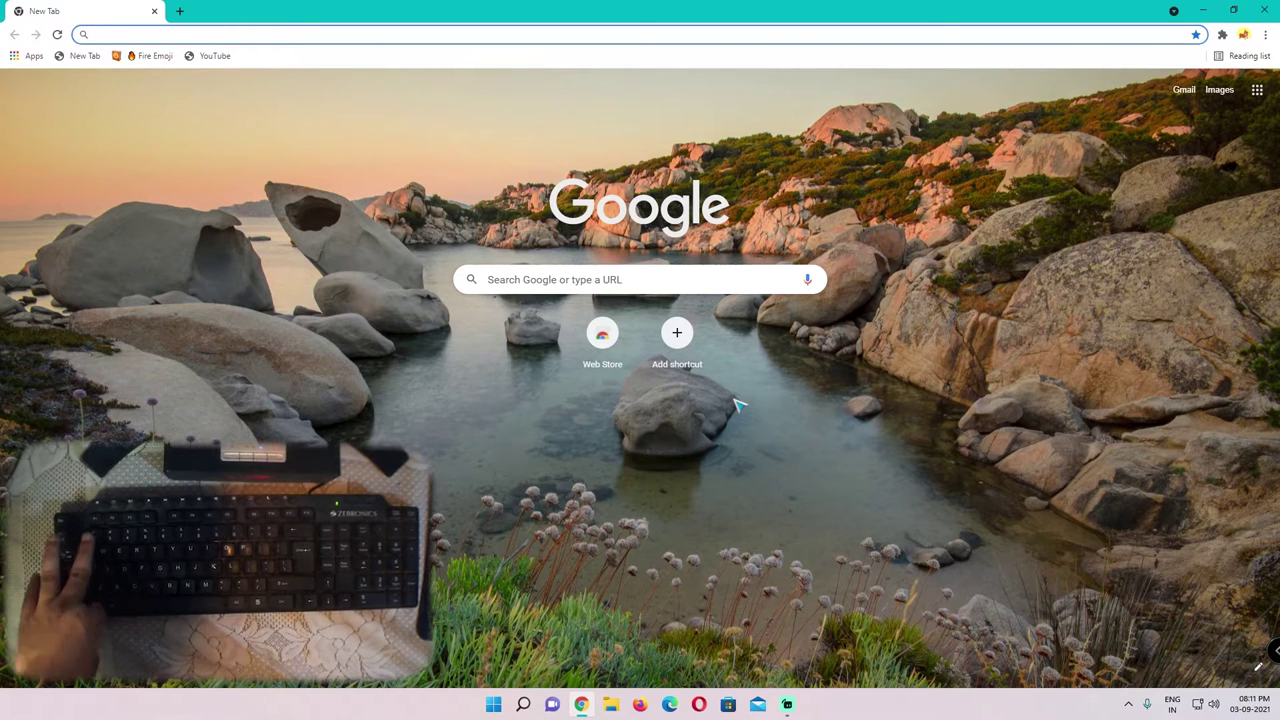
{"action": "key", "text": "super+2"}
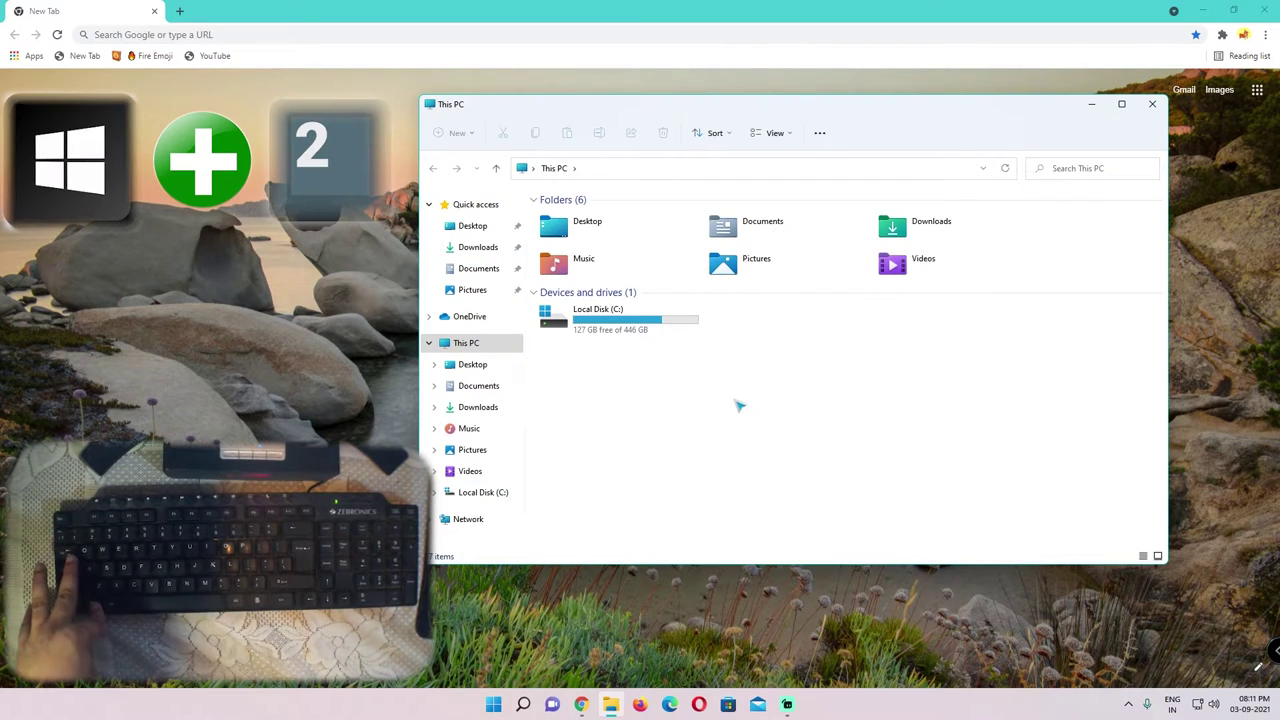
{"action": "key", "text": "super+3"}
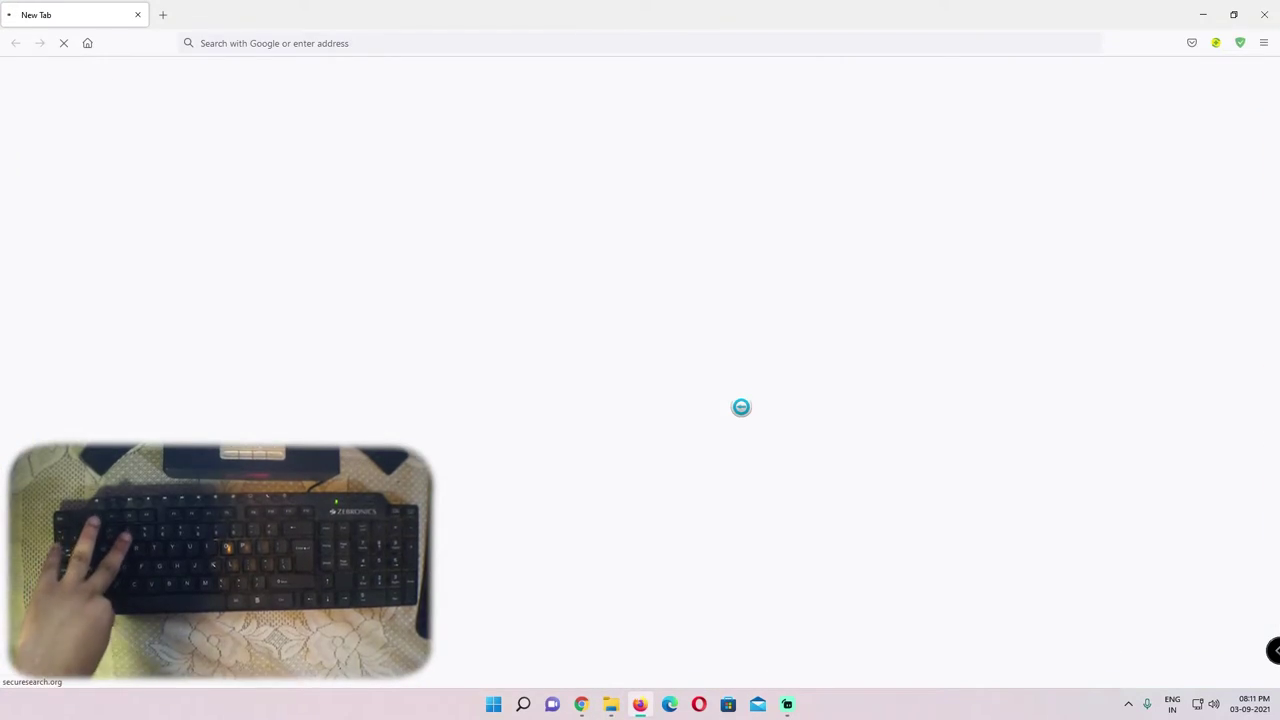
{"action": "key", "text": "super+d"}
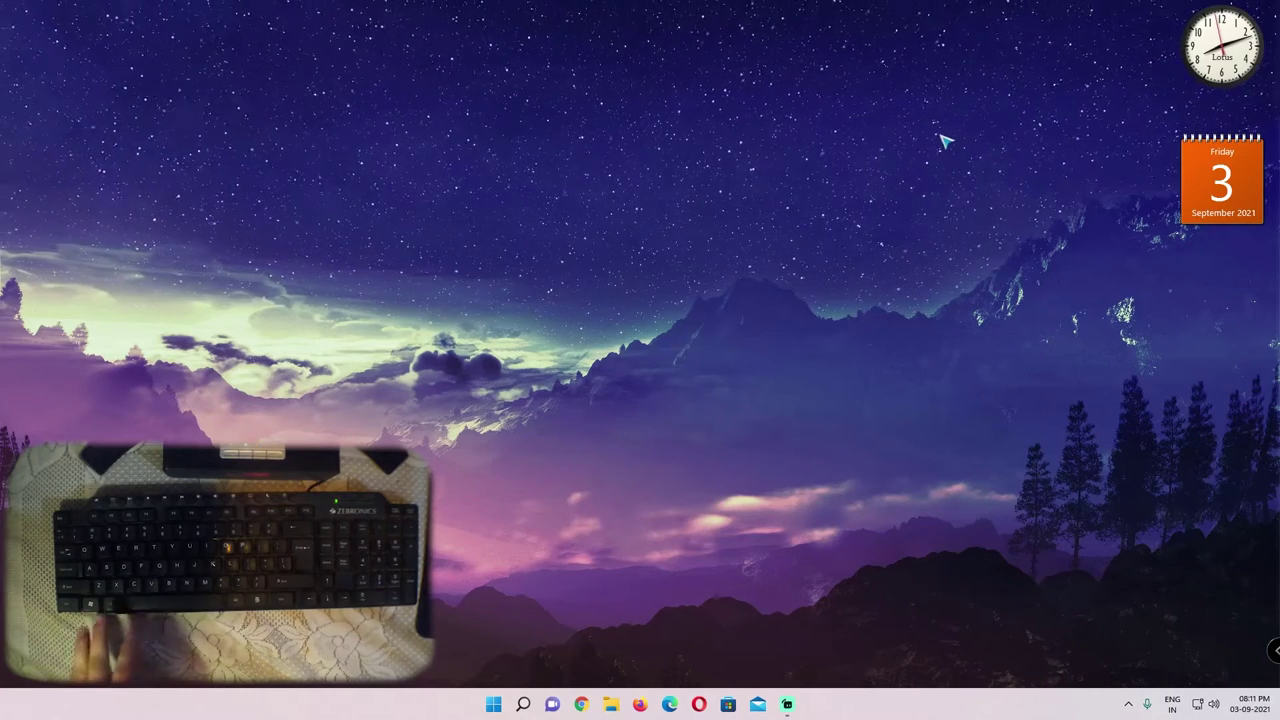
Turn on Magnifier and close it, and bring up the emoji panel and dismiss it.
{"action": "key", "text": "super+minus"}
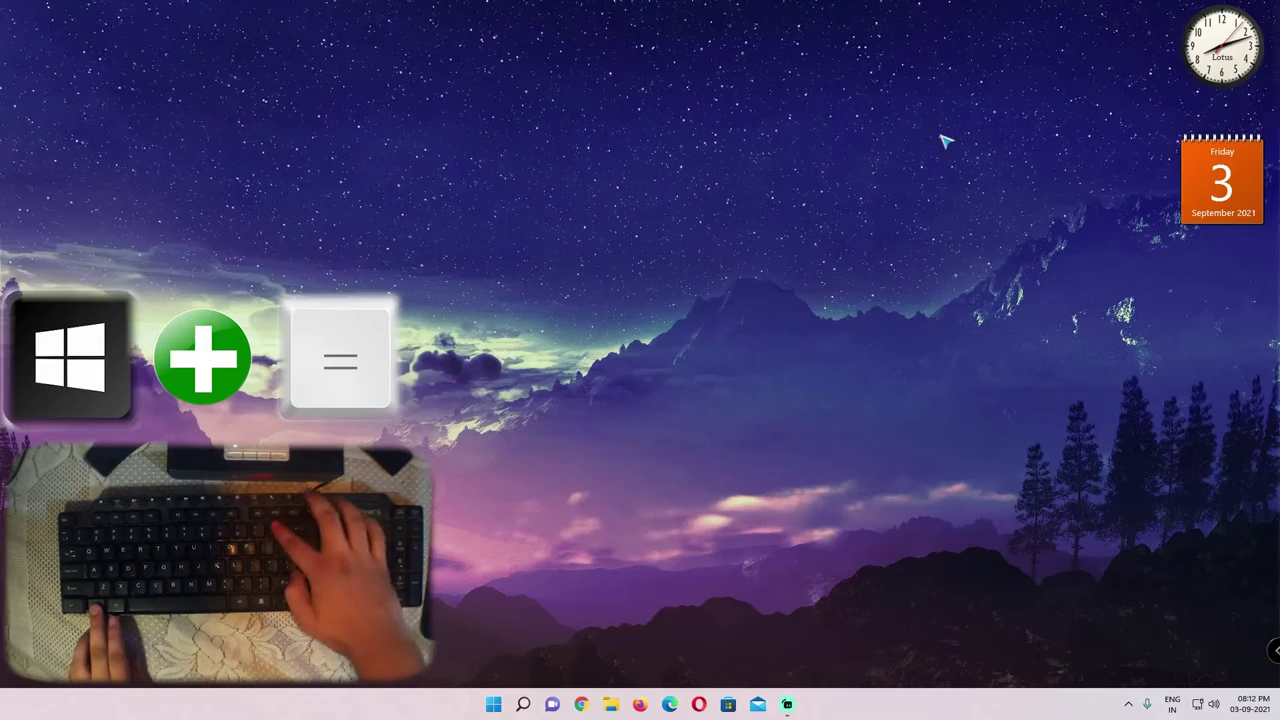
{"action": "key", "text": "super+equal"}
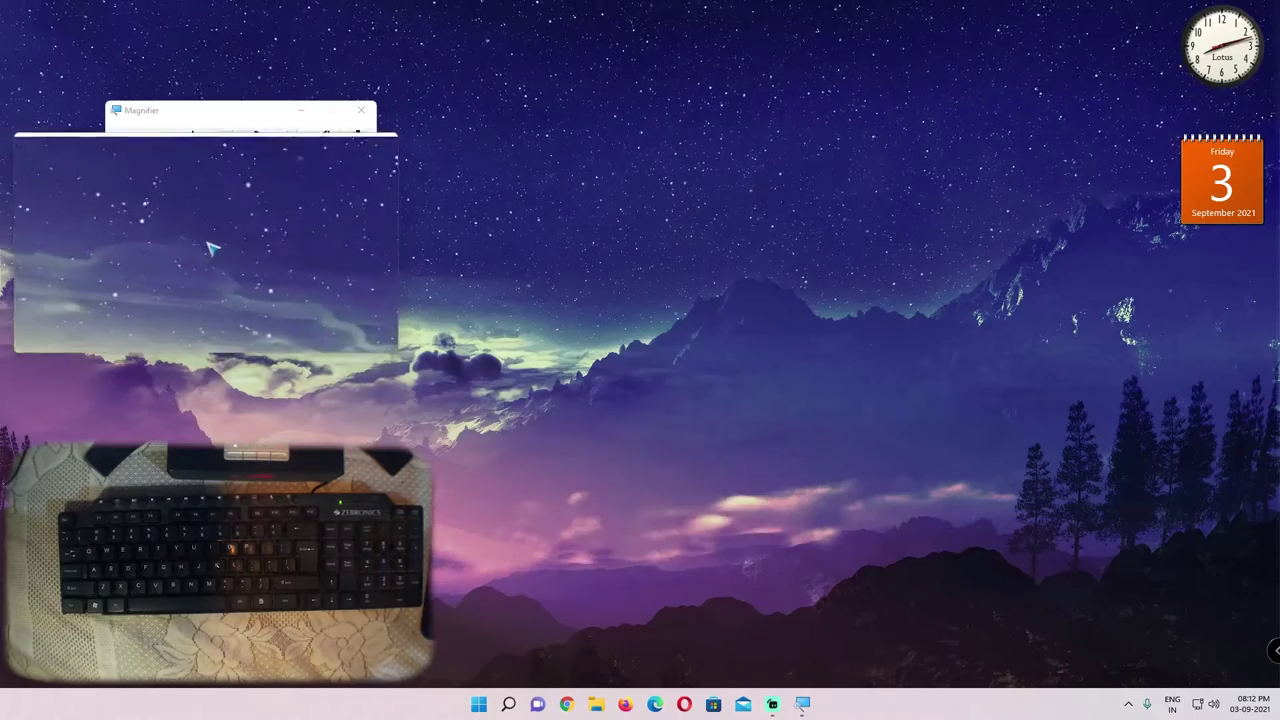
{"action": "left_click", "coordinate": [362, 111]}
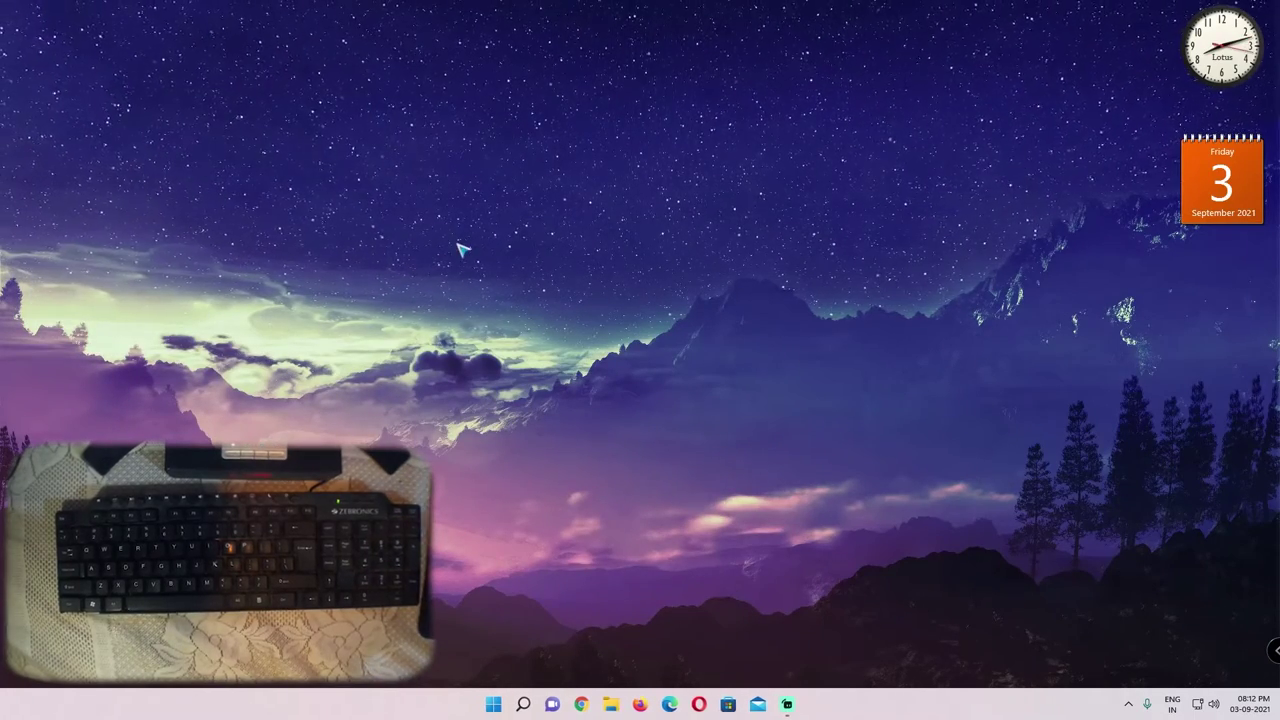
{"action": "key", "text": "super+semicolon"}
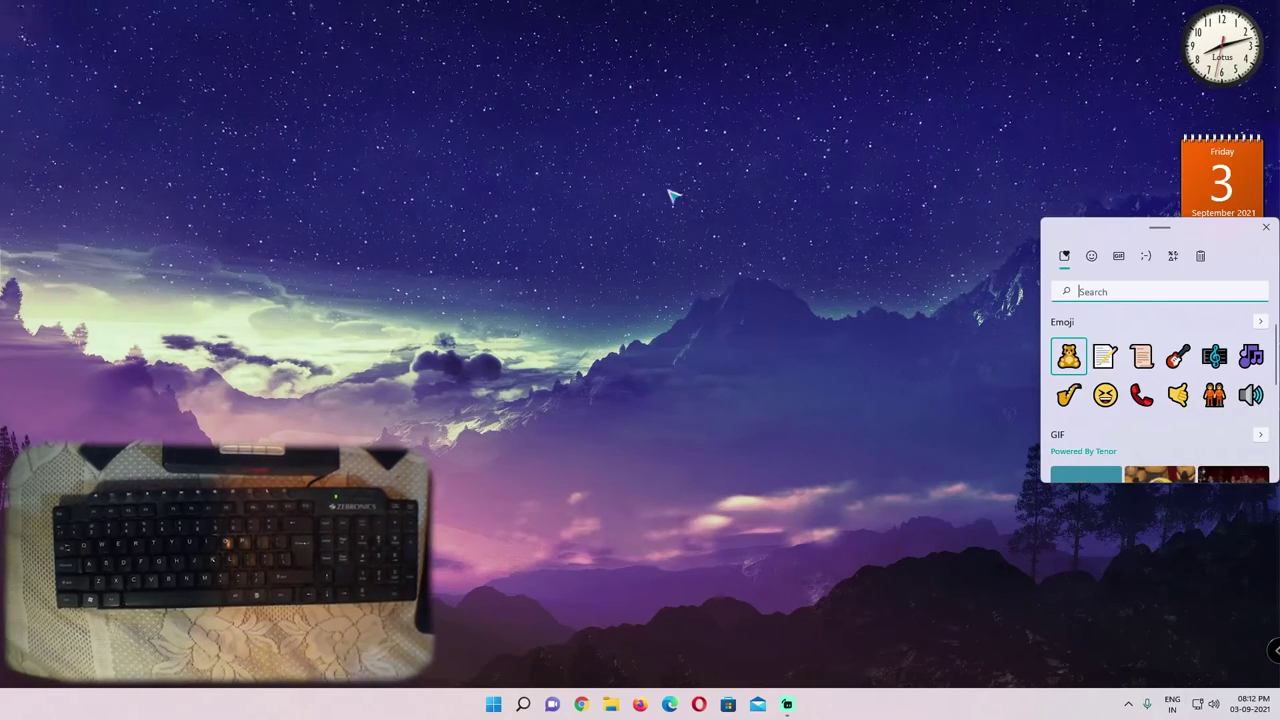
{"action": "left_click", "coordinate": [712, 184]}
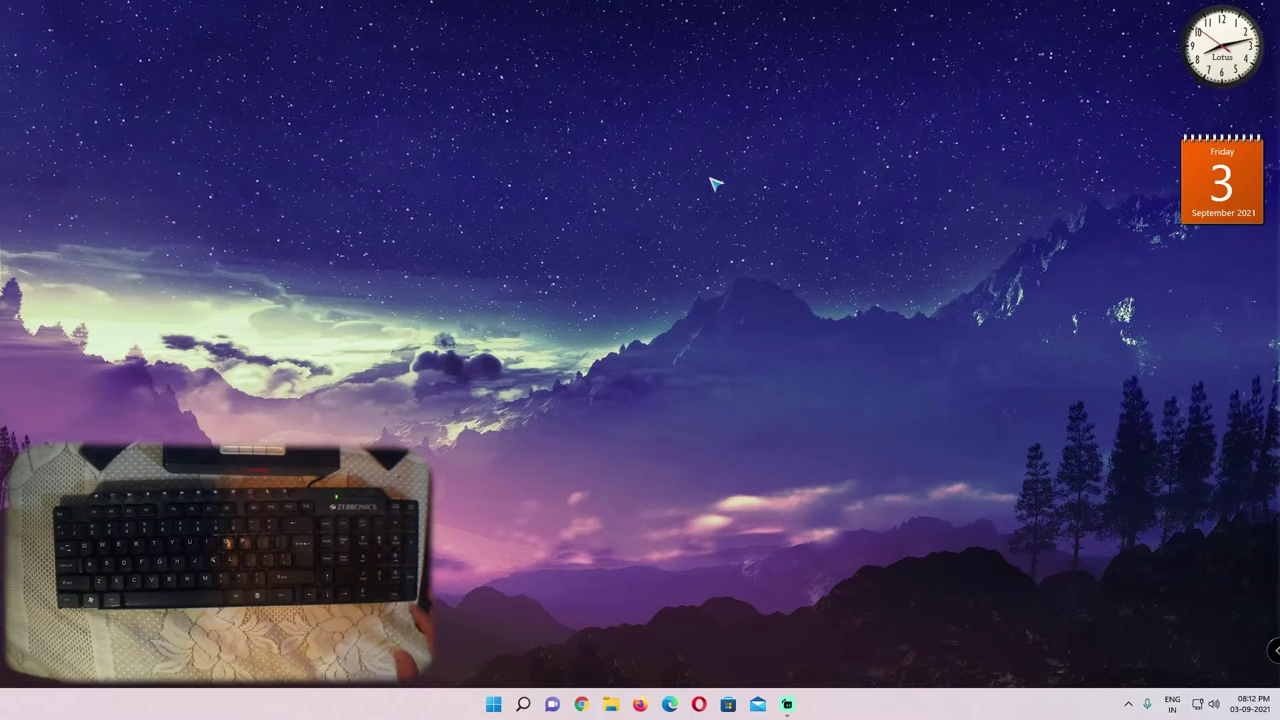
Capture the full screen as a screenshot file, and view Screenshot (6).png in Photos and close the viewer.
{"action": "key", "text": "Print"}
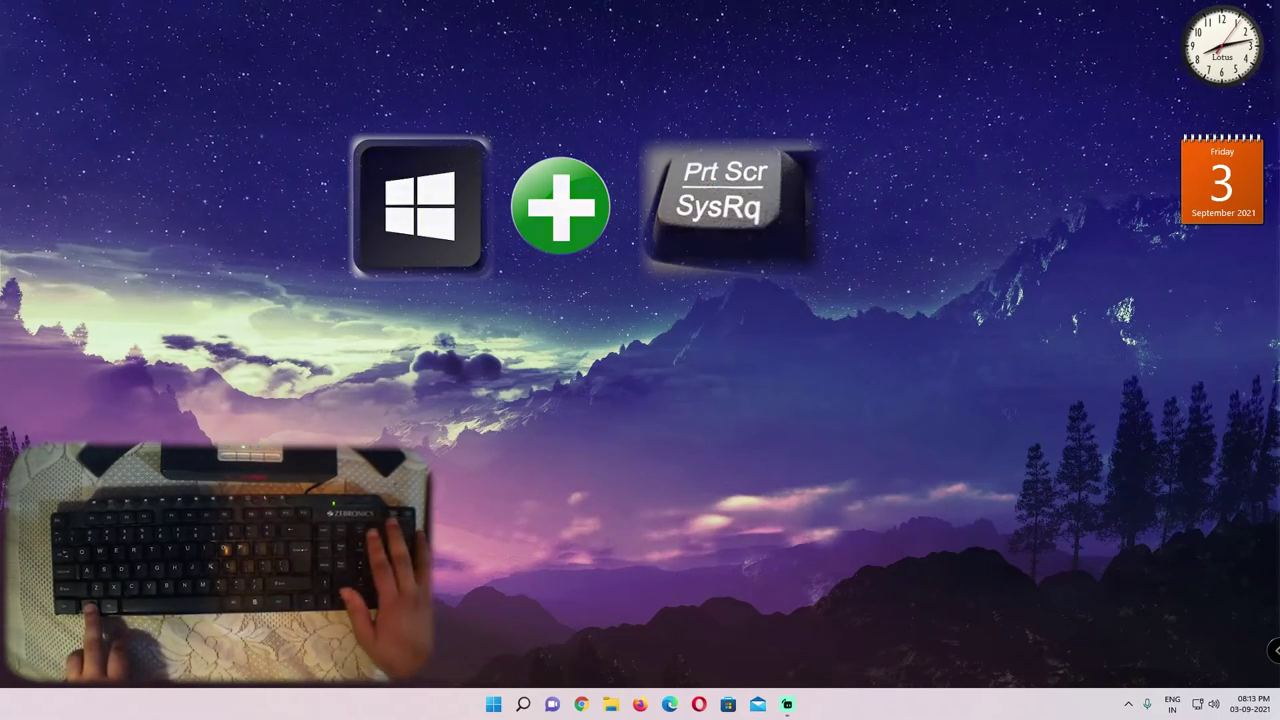
{"action": "key", "text": "super+Print"}
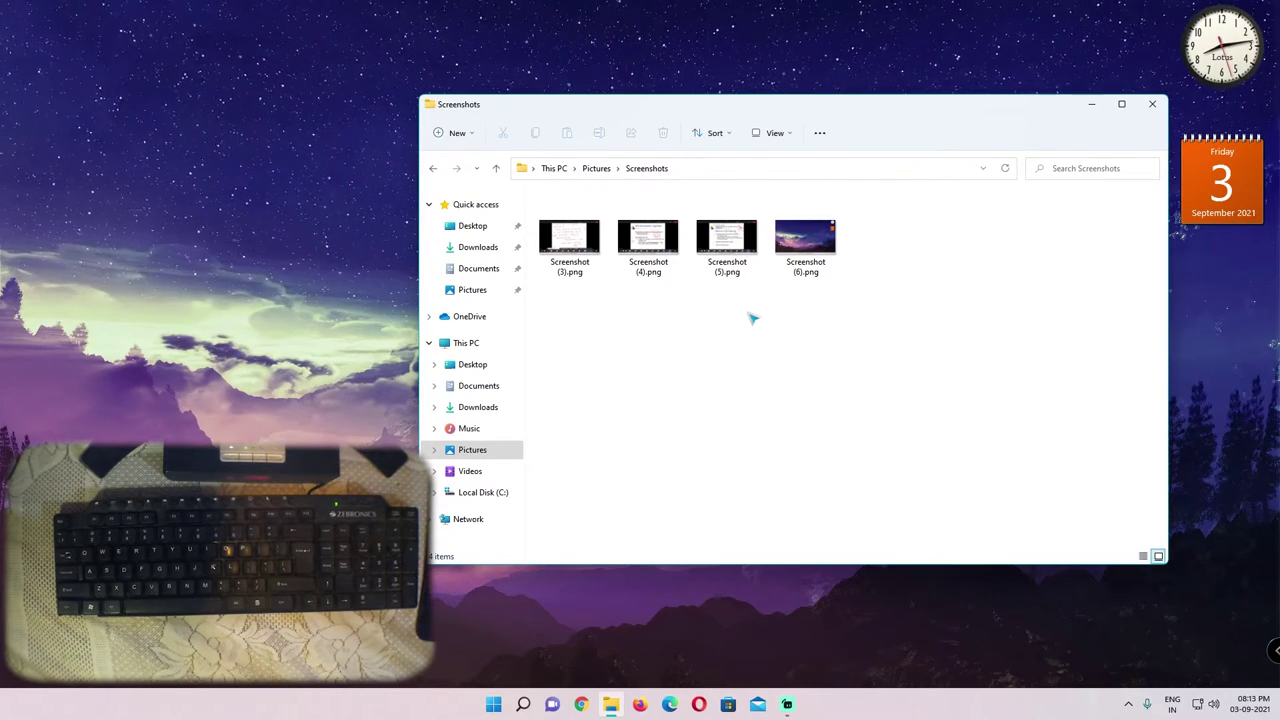
{"action": "double_click", "coordinate": [805, 237]}
{"action": "key", "text": "shift+Delete"}
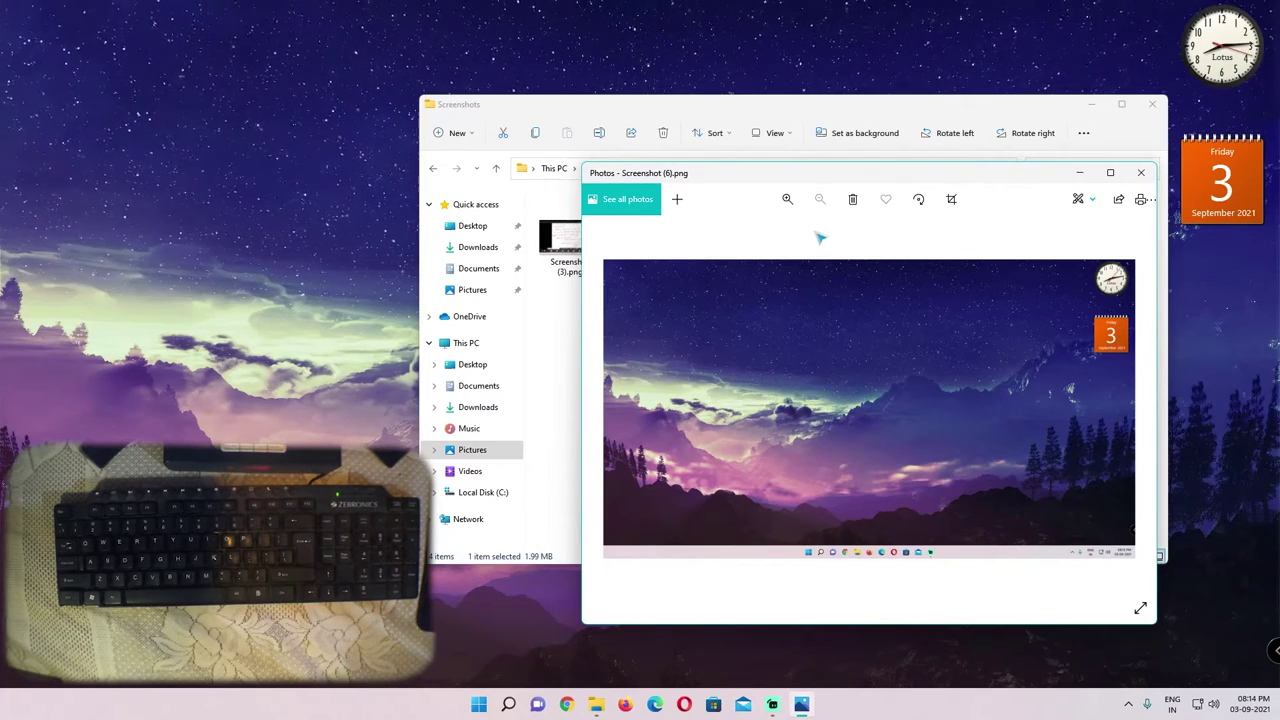
{"action": "key", "text": "alt+F4"}
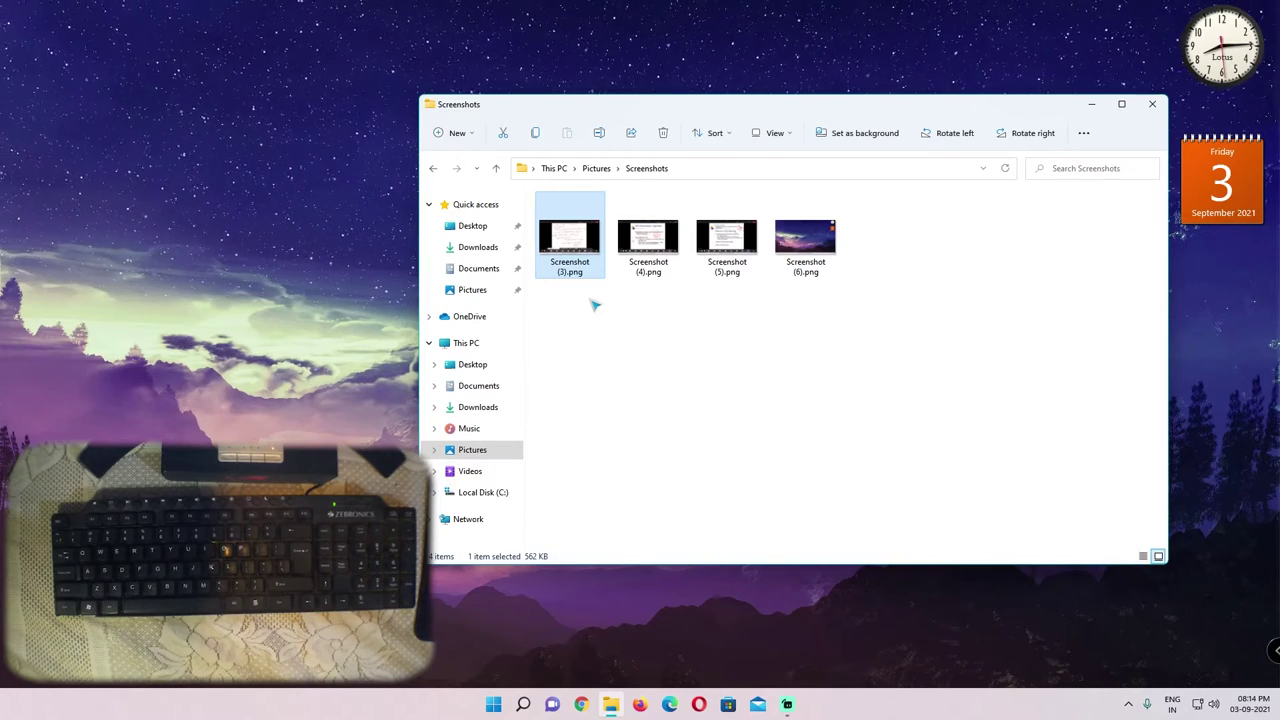
Add Screenshot (6).png to the selected Screenshot (3).png, and extend the selection to the whole range of files between them.
{"action": "key", "text": "ctrl"}
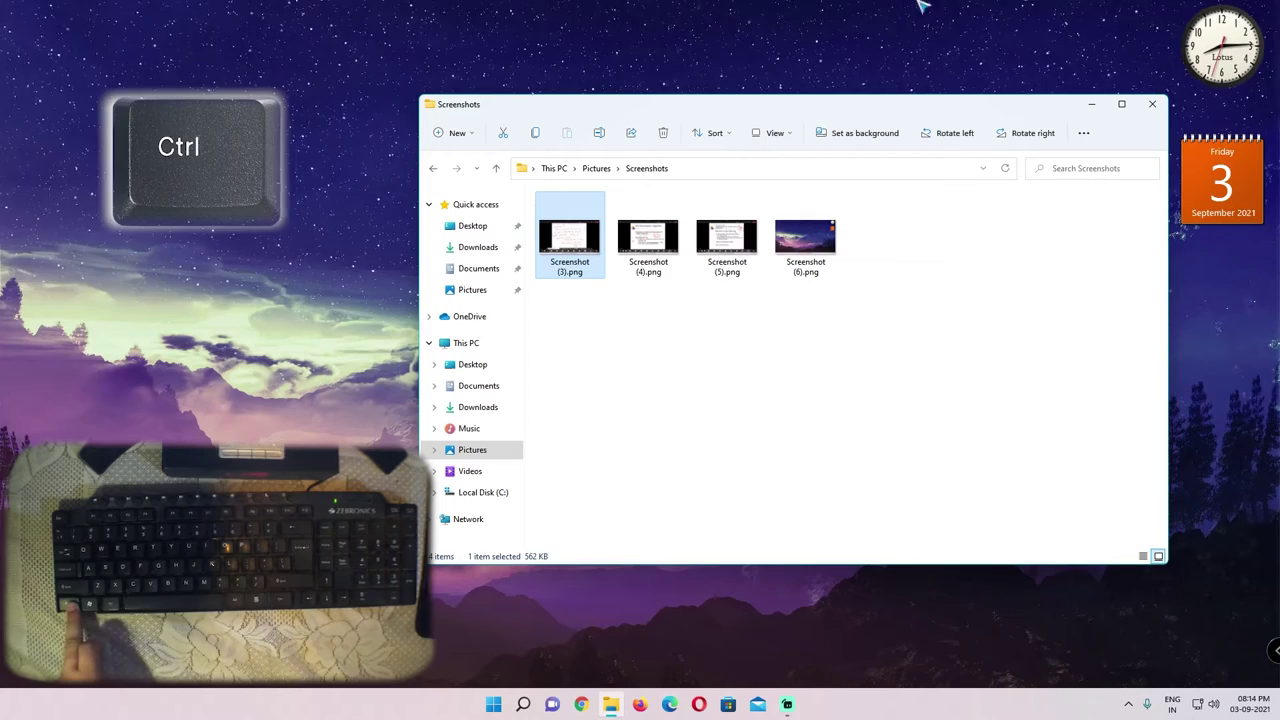
{"action": "left_click", "coordinate": [785, 265], "text": "ctrl"}
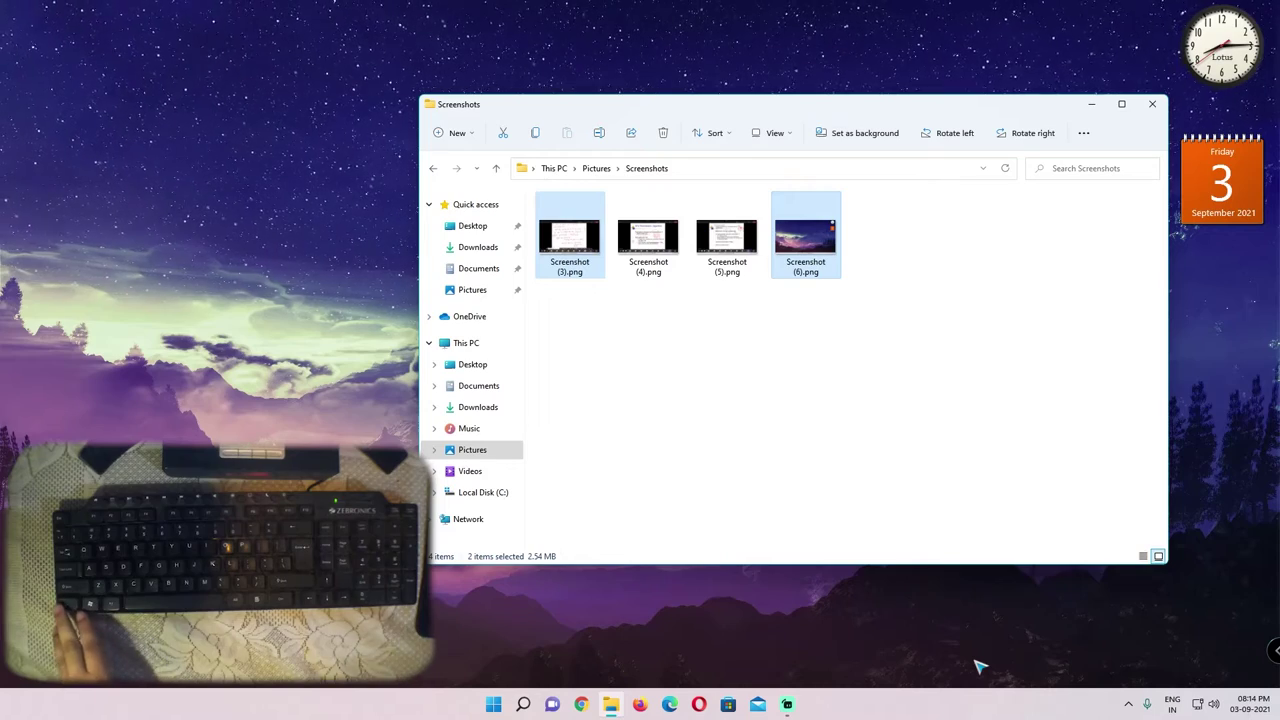
{"action": "key", "text": "shift"}
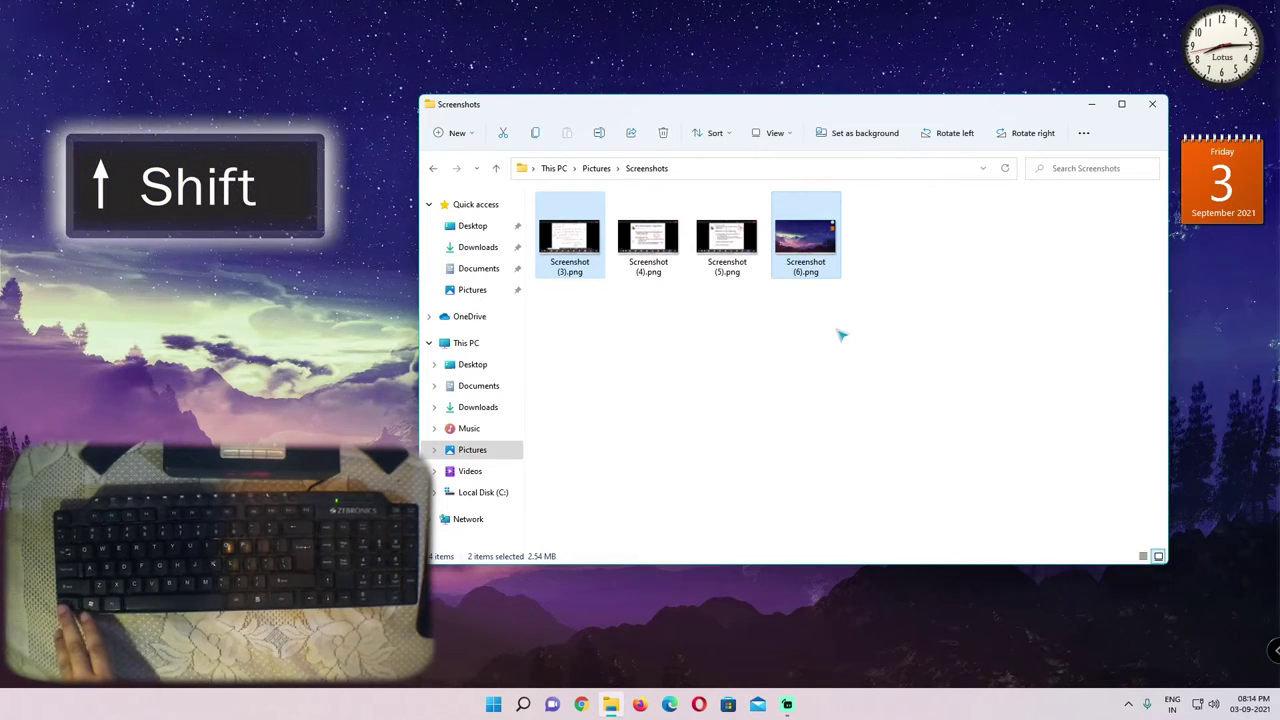
{"action": "left_click", "coordinate": [806, 262], "text": "ctrl"}
{"action": "left_click", "coordinate": [806, 262], "text": "shift"}
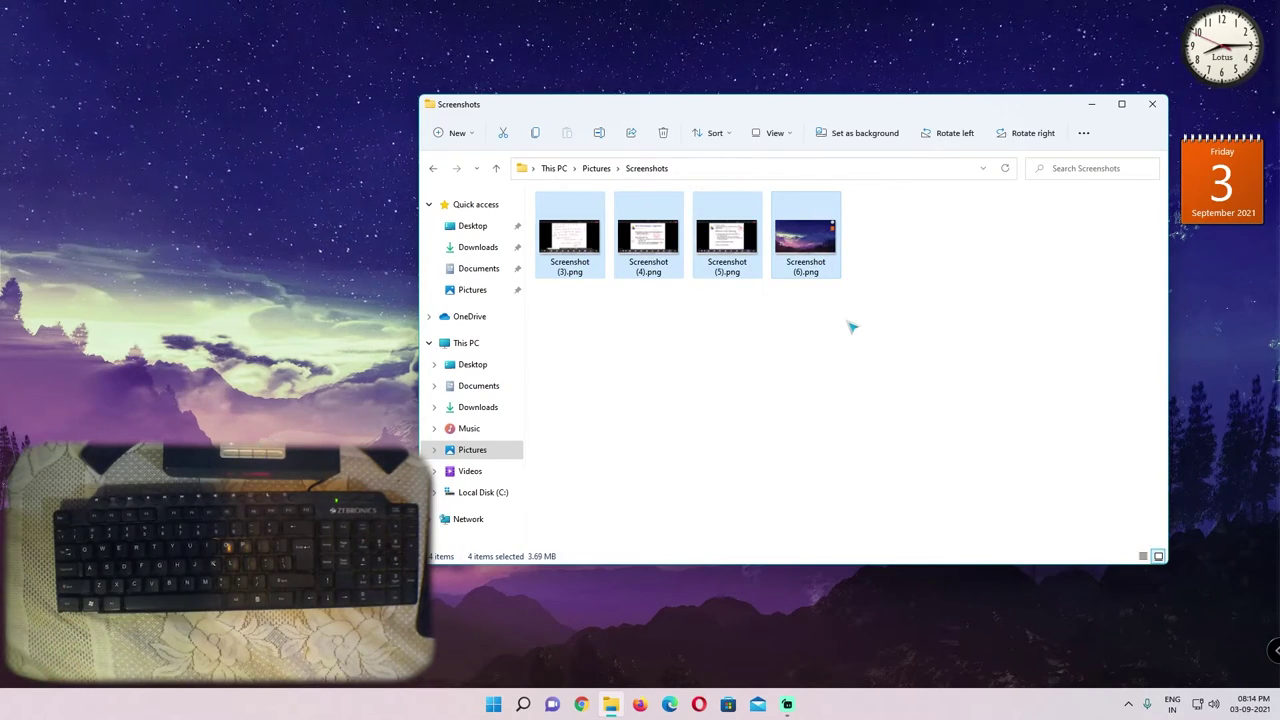
Reduce the selection to Screenshot (3).png and Screenshot (4).png, and show Task View and leave it.
{"action": "key", "text": "shift+Left"}
{"action": "key", "text": "shift+Left"}
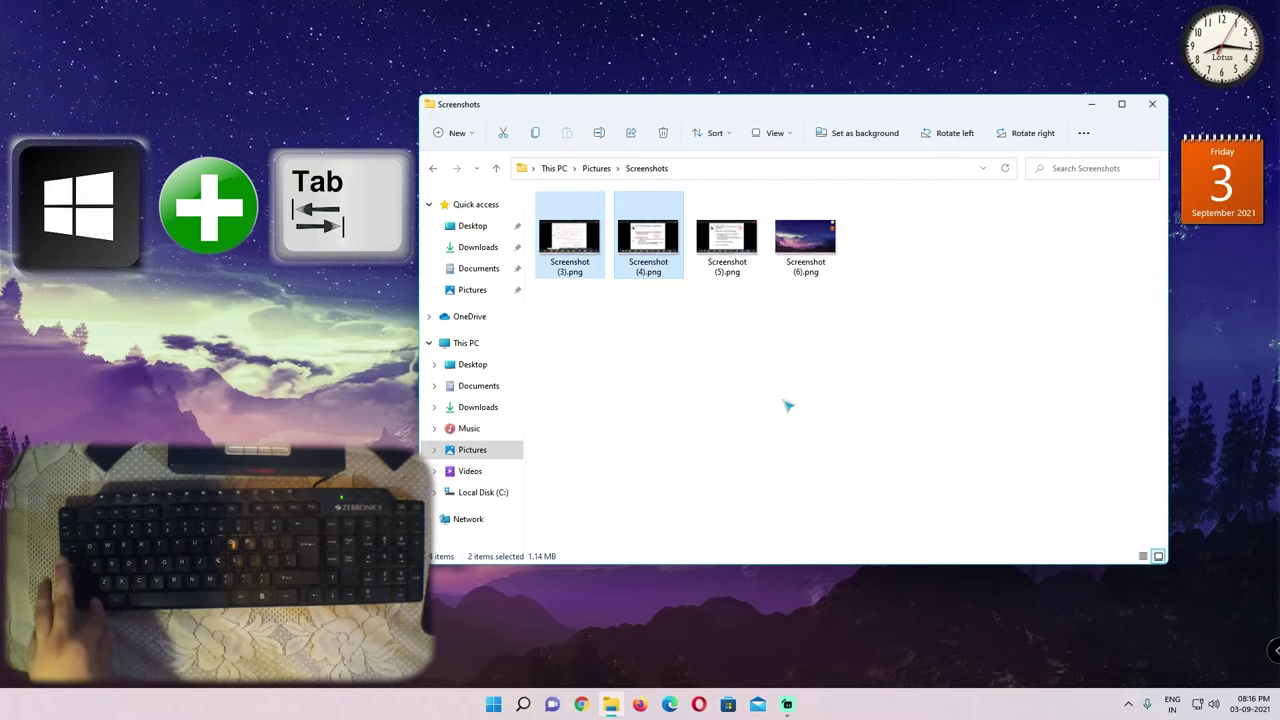
{"action": "key", "text": "super+Tab"}
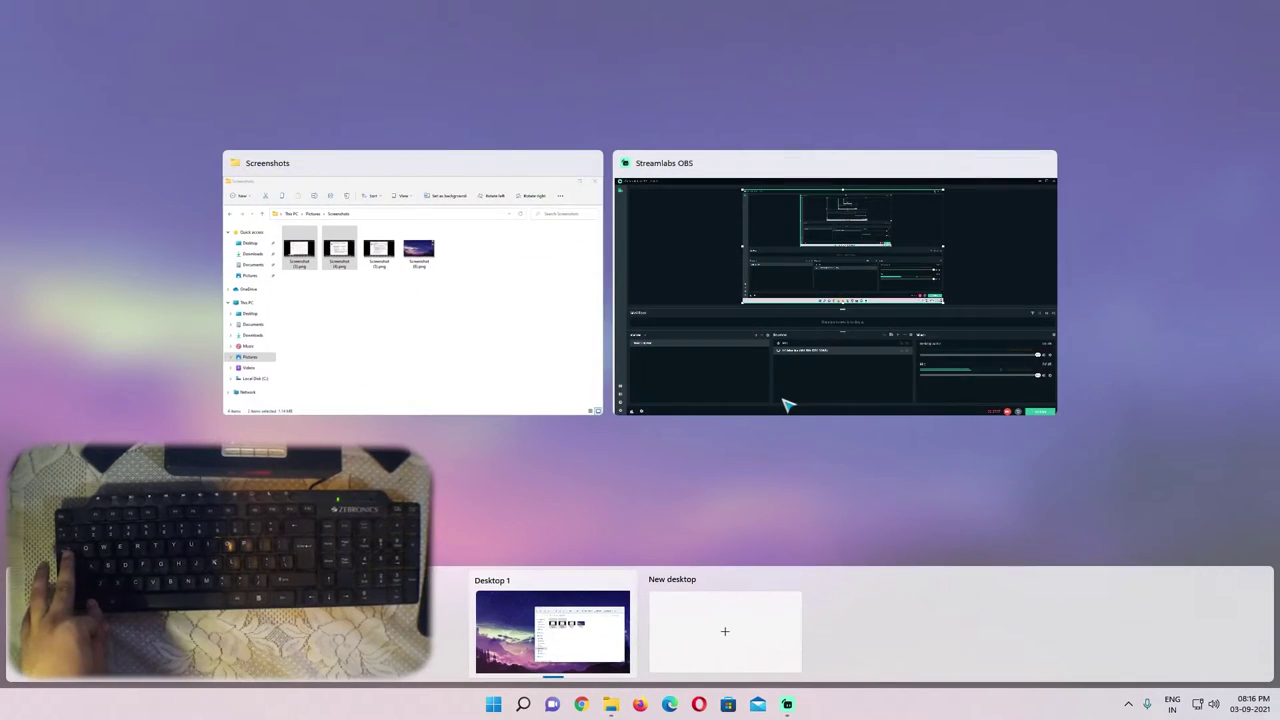
{"action": "key", "text": "Escape"}
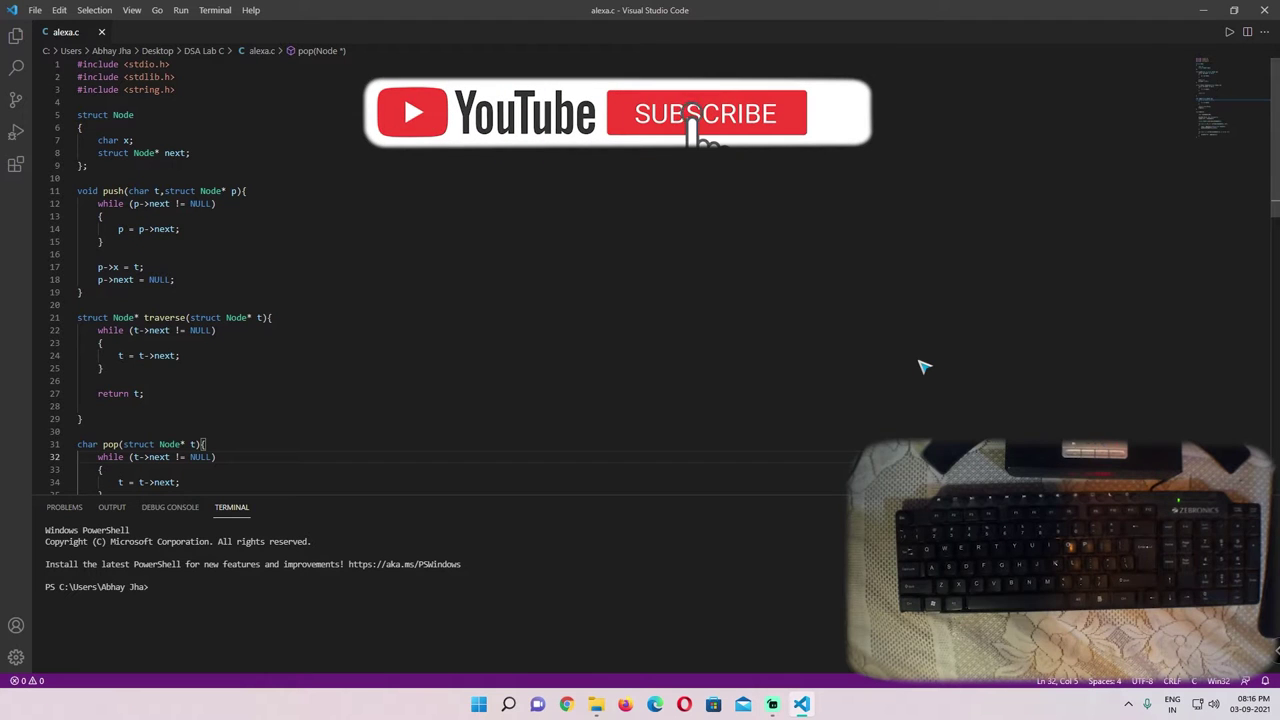
In Visual Studio Code, place the cursor in line 1 of alexa.c, move it between the line's ends, and jump to the file's end and beginning.
{"action": "left_click", "coordinate": [154, 64]}
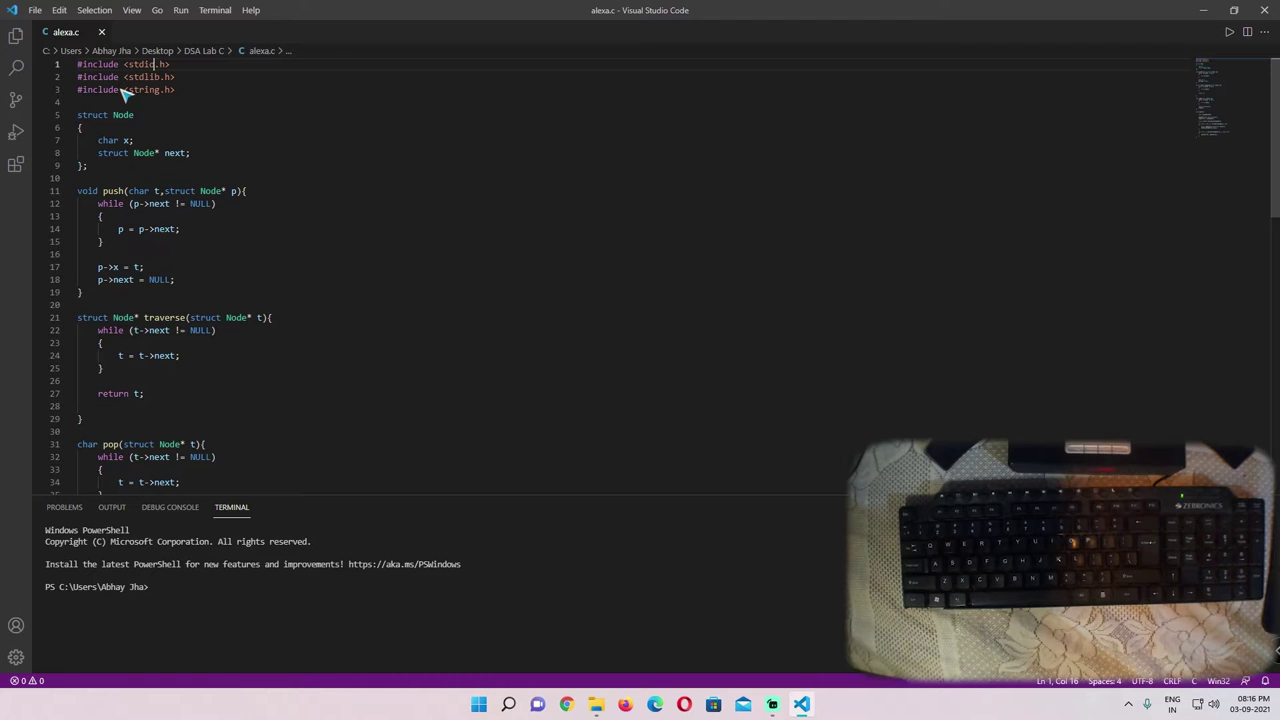
{"action": "key", "text": "Home"}
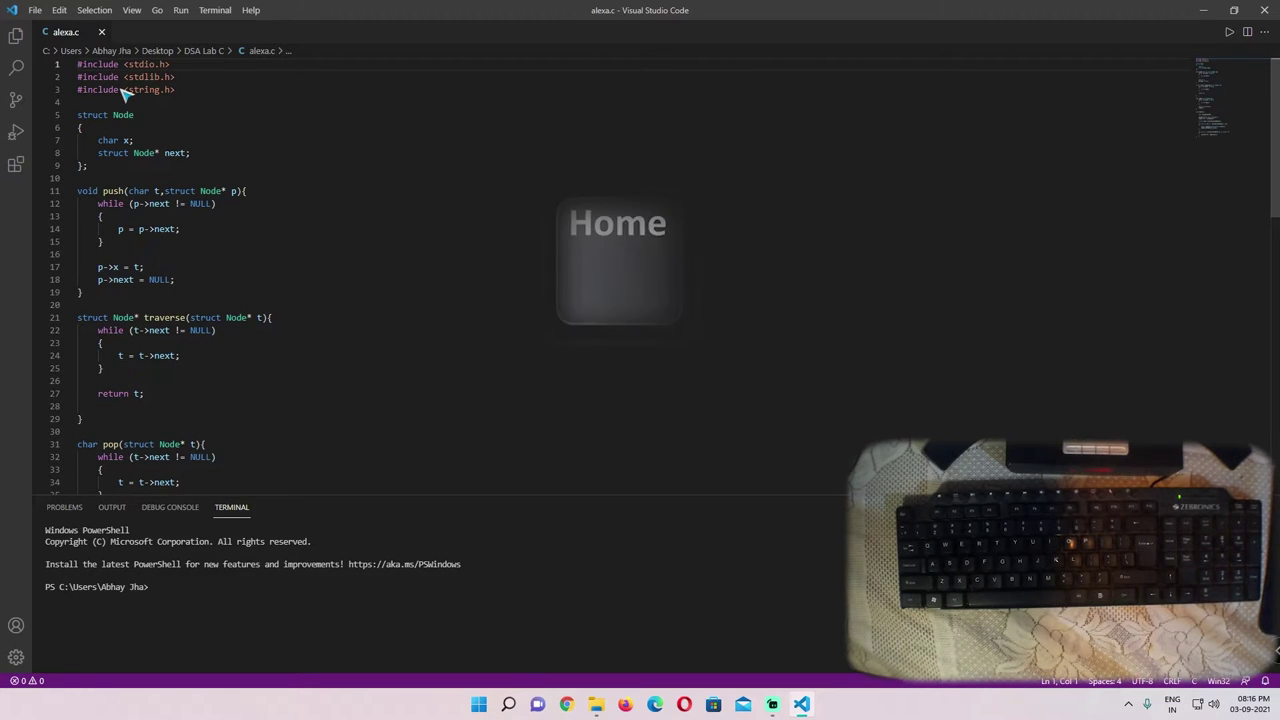
{"action": "key", "text": "End"}
{"action": "key", "text": "Home"}
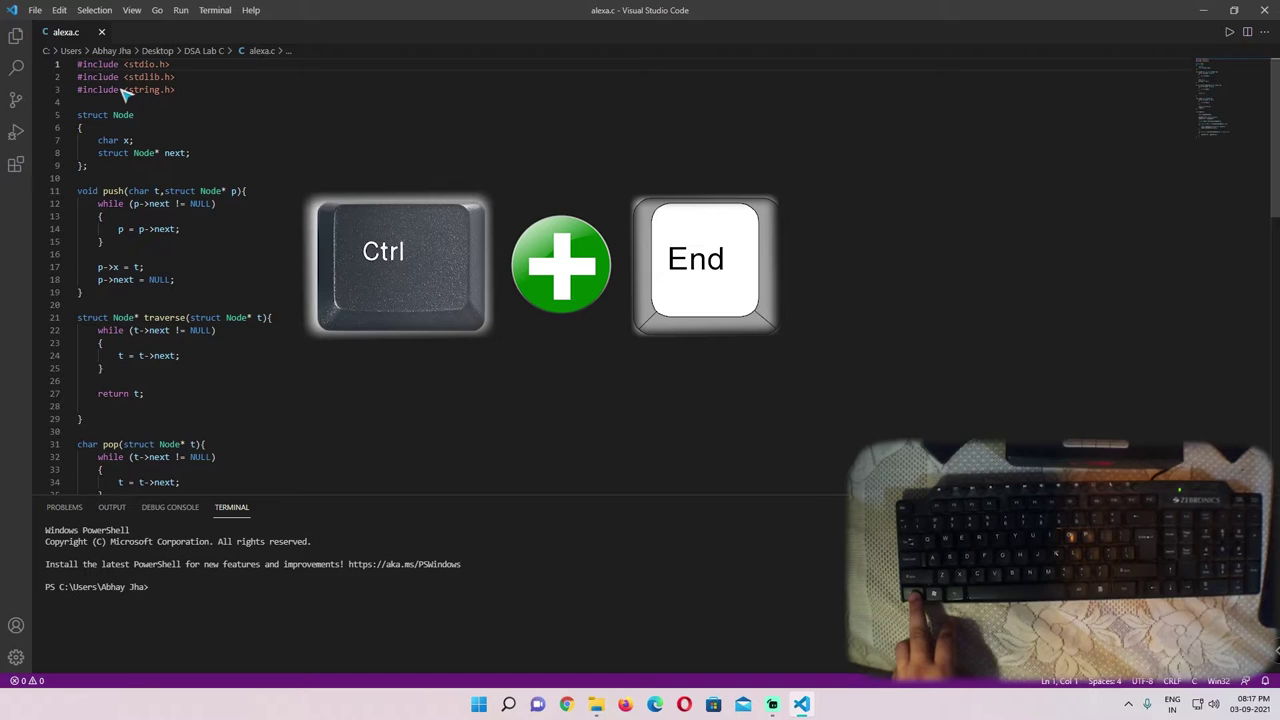
{"action": "key", "text": "ctrl+End"}
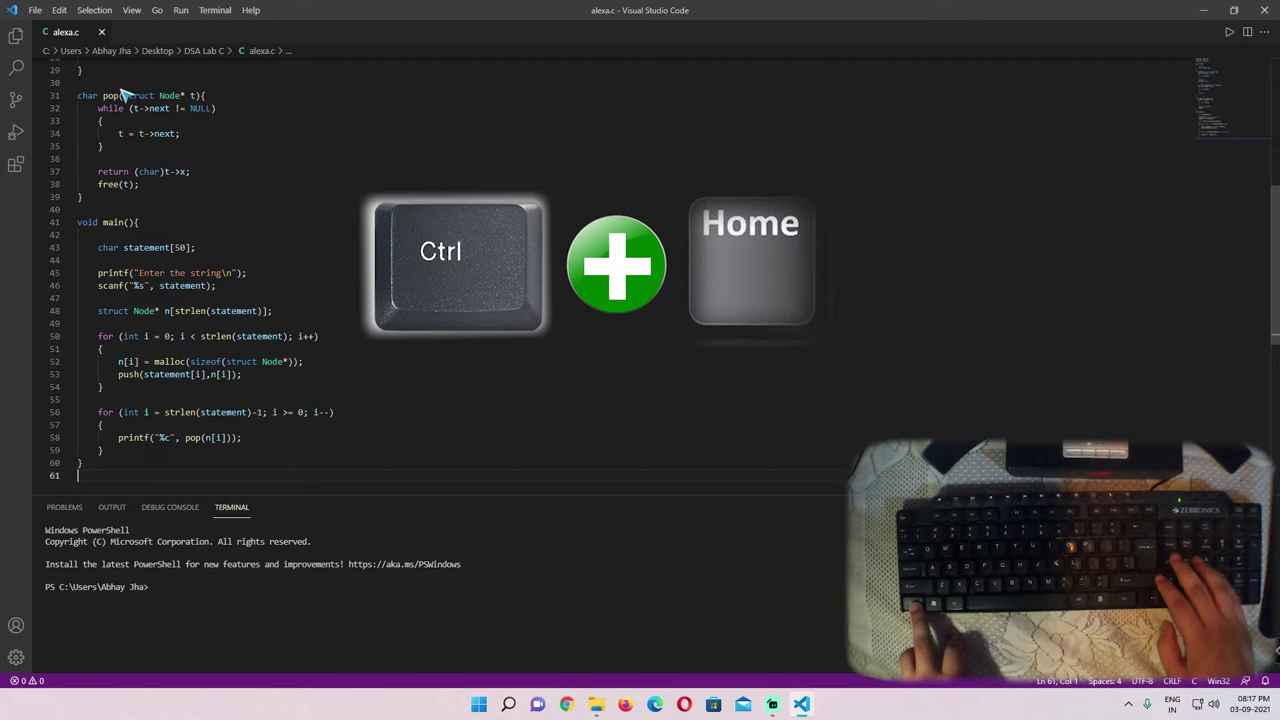
{"action": "key", "text": "ctrl+Home"}
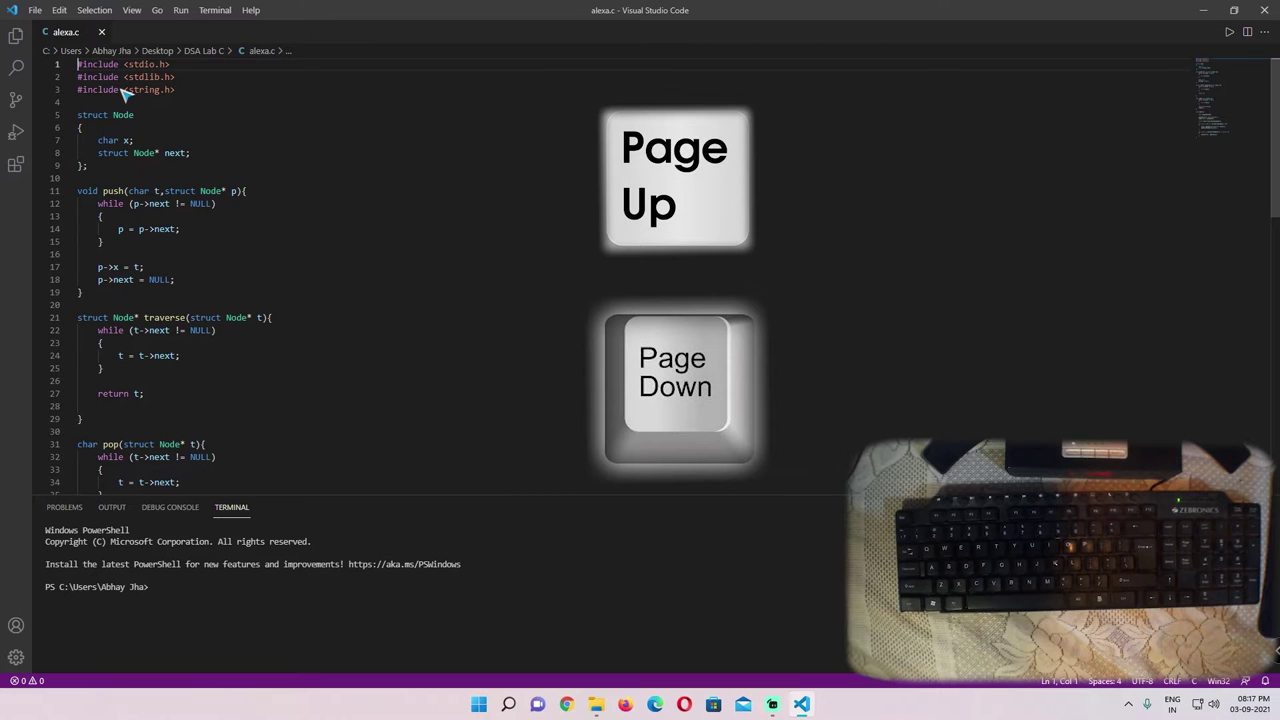
Page down through alexa.c to its end and back up to the beginning, and select the whole line #include <stdio.h>.
{"action": "key", "text": "Page_Down"}
{"action": "key", "text": "Page_Down"}
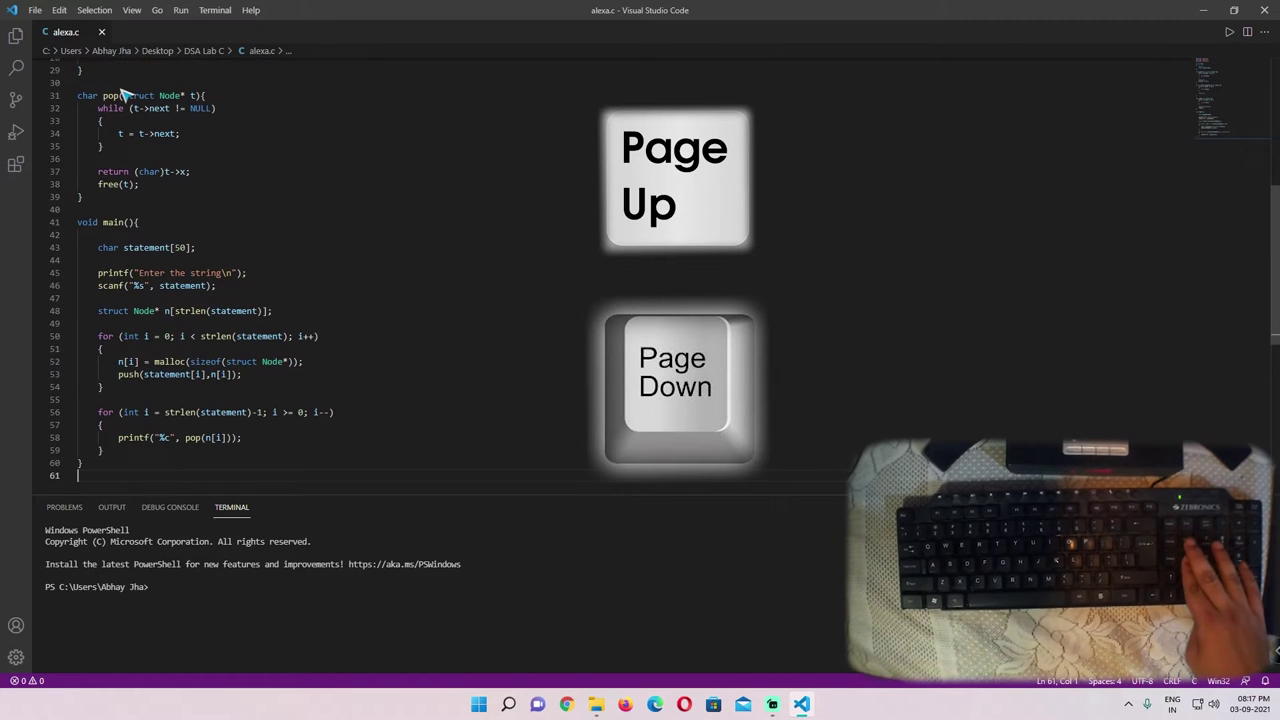
{"action": "key", "text": "Page_Up"}
{"action": "key", "text": "Page_Up"}
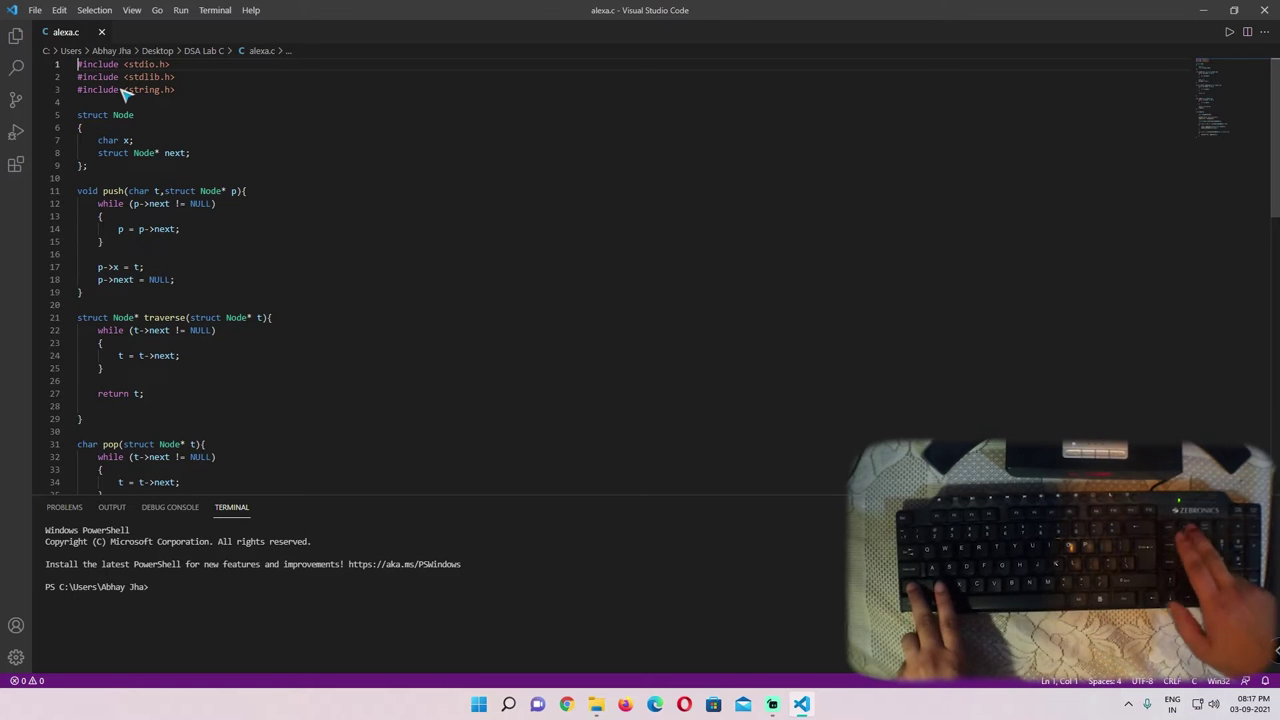
{"action": "key", "text": "shift+End"}
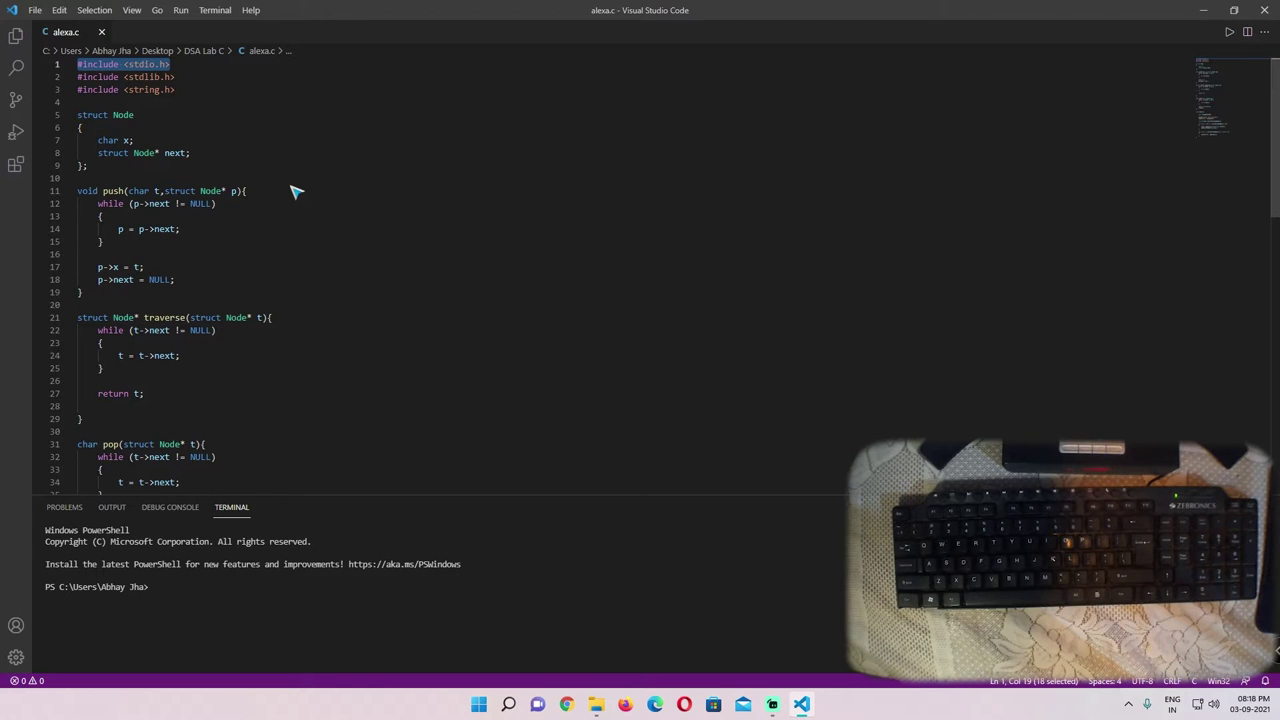
Select struct Node* next; on line 8 from its end back to its first character, and clear the selection.
{"action": "left_click", "coordinate": [243, 150]}
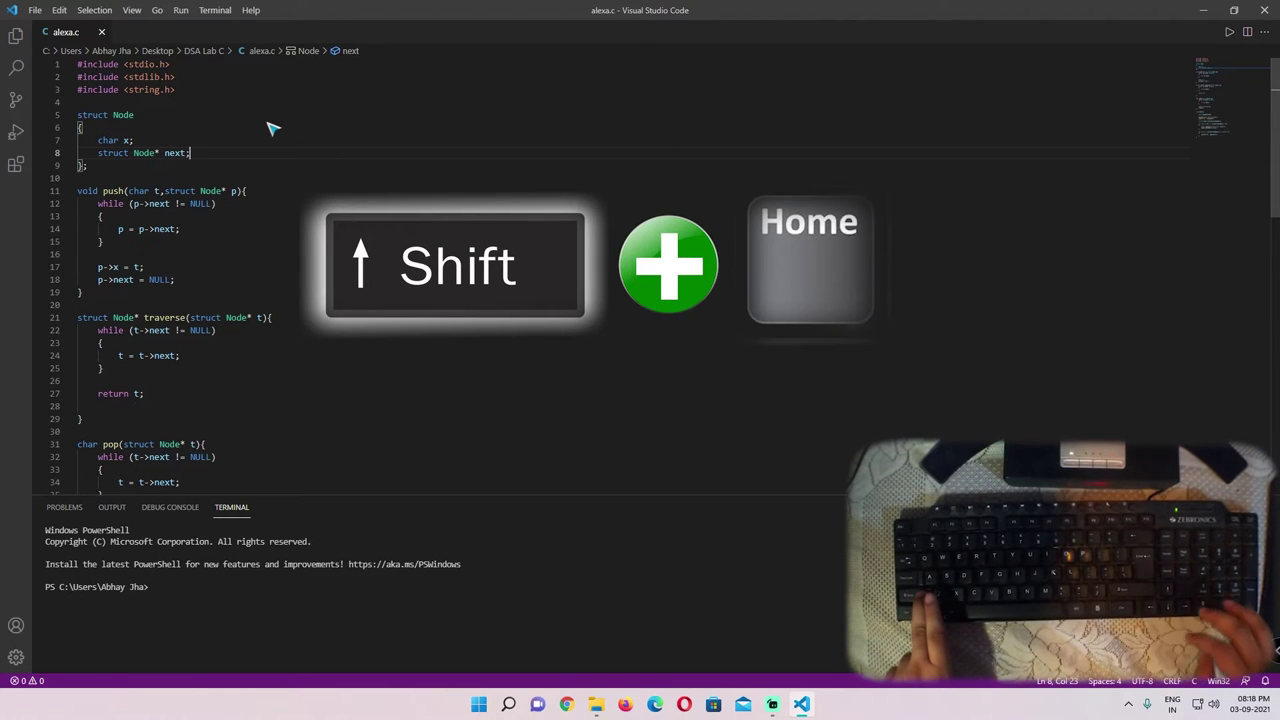
{"action": "key", "text": "shift+Home"}
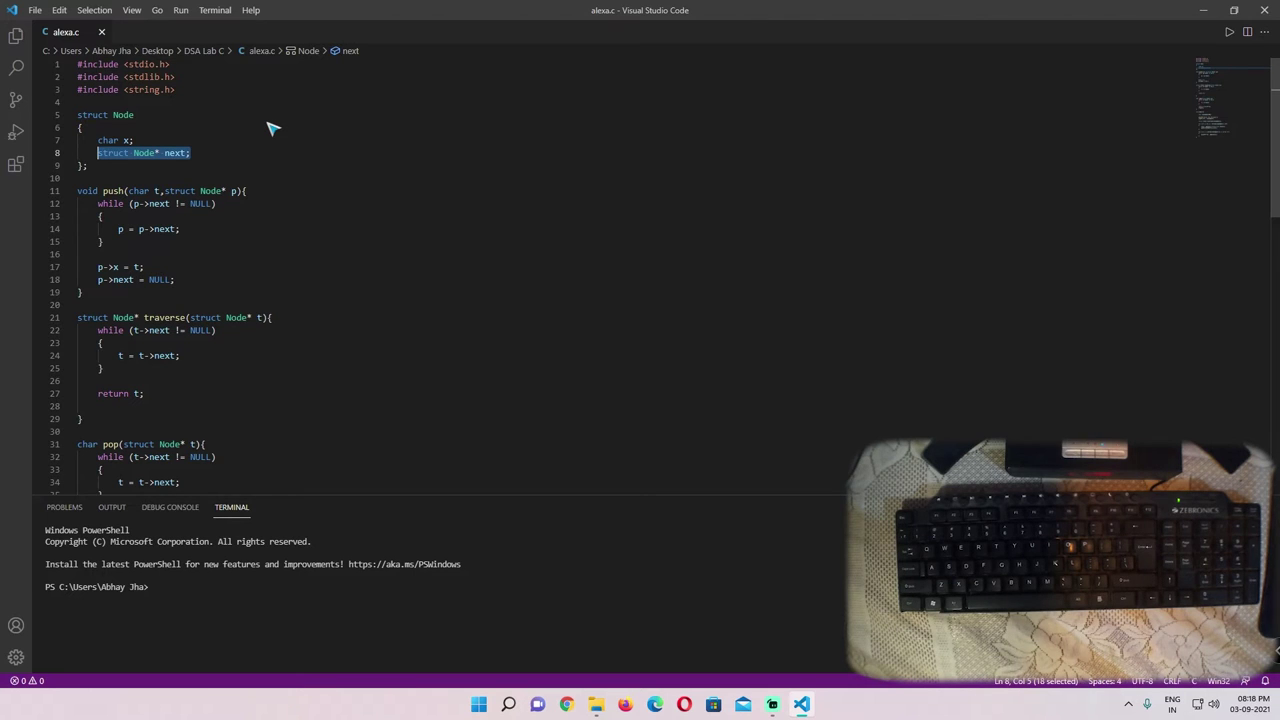
{"action": "key", "text": "Right"}
Add an extra space before next on line 8 and toggle overwrite mode.
{"action": "key", "text": "ctrl+Left"}
{"action": "key", "text": "ctrl+Left"}
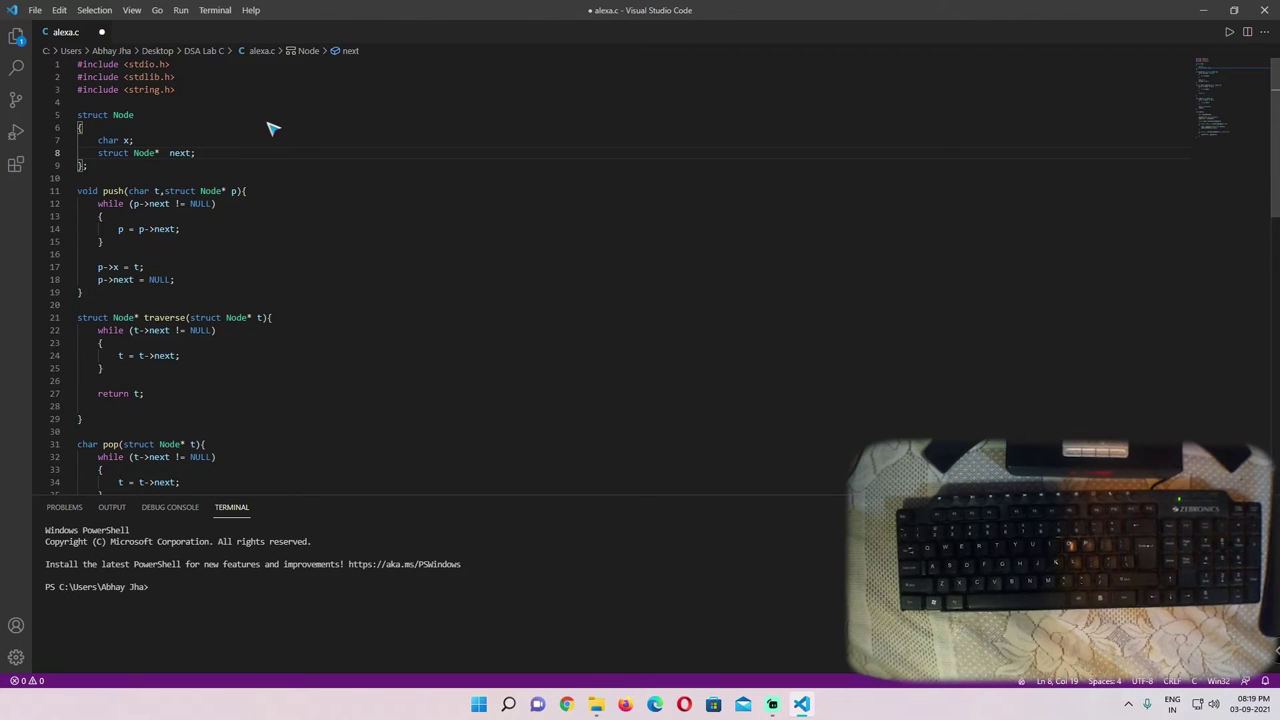
{"action": "key", "text": "Insert"}
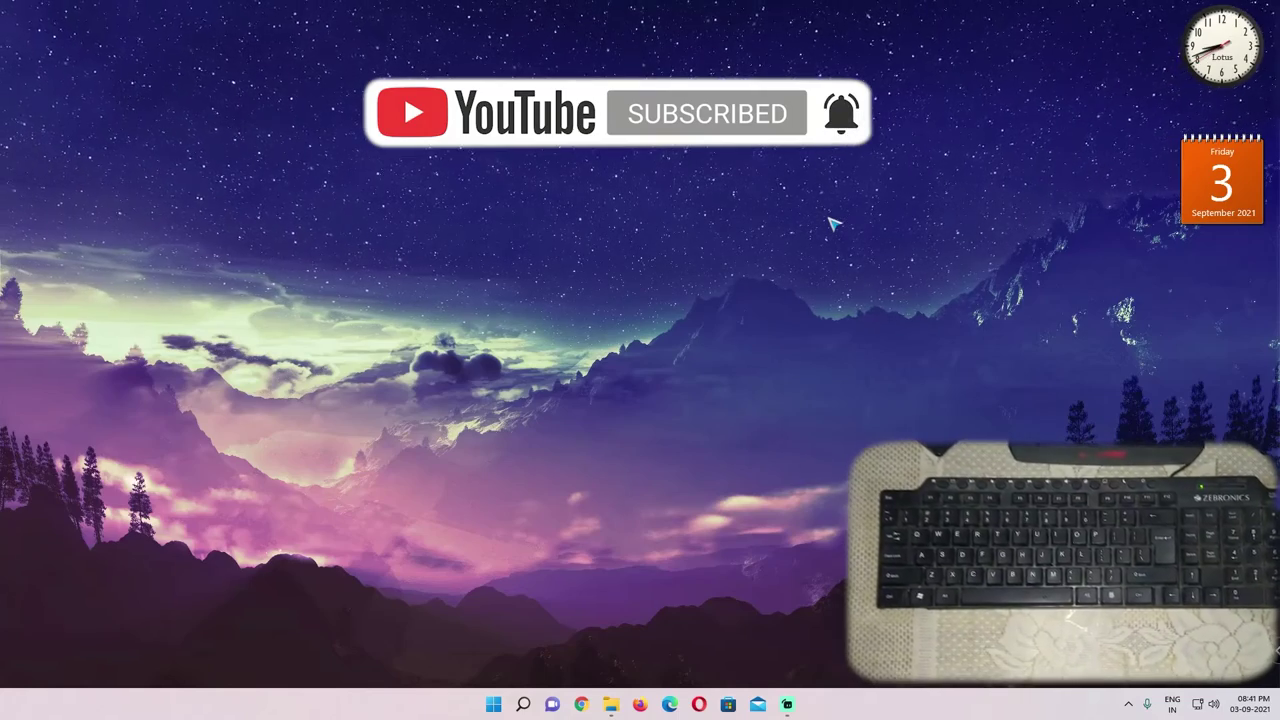
Switch to the Lens Review folder window, open the name of IMG_20210723_192415.jpg for editing, and leave it without renaming.
{"action": "key", "text": "alt+Tab"}
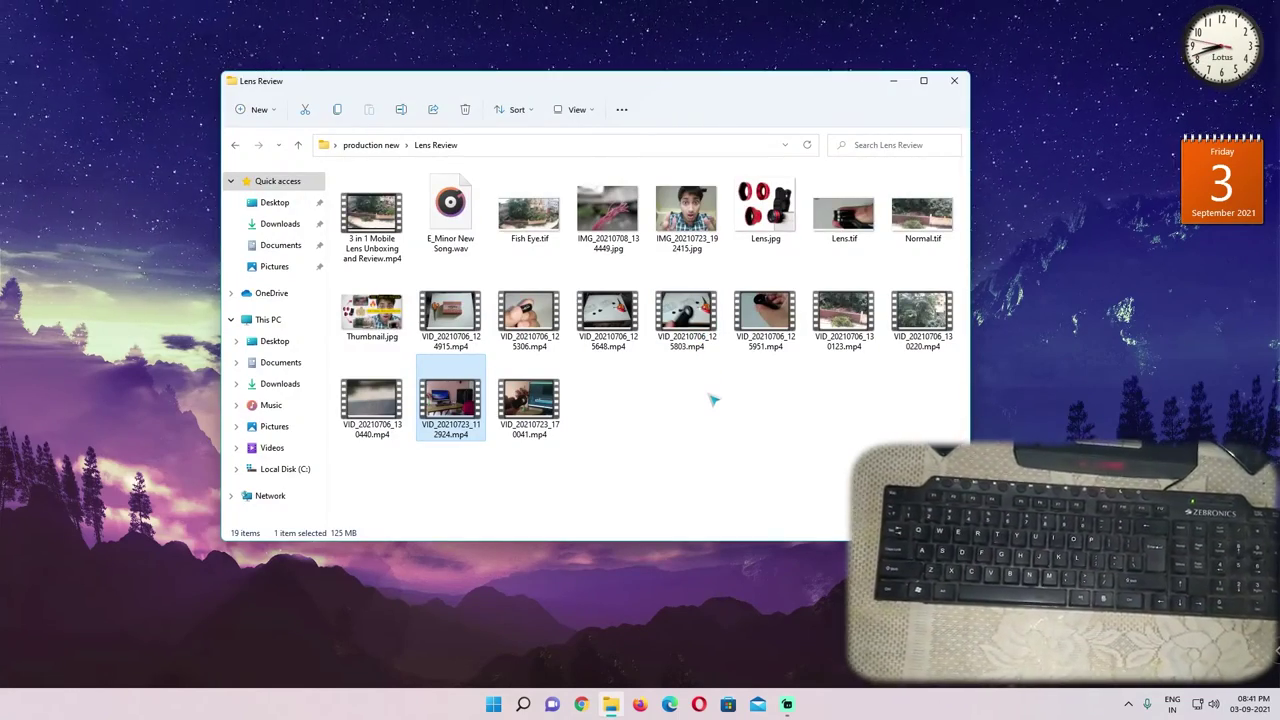
{"action": "left_click", "coordinate": [716, 196]}
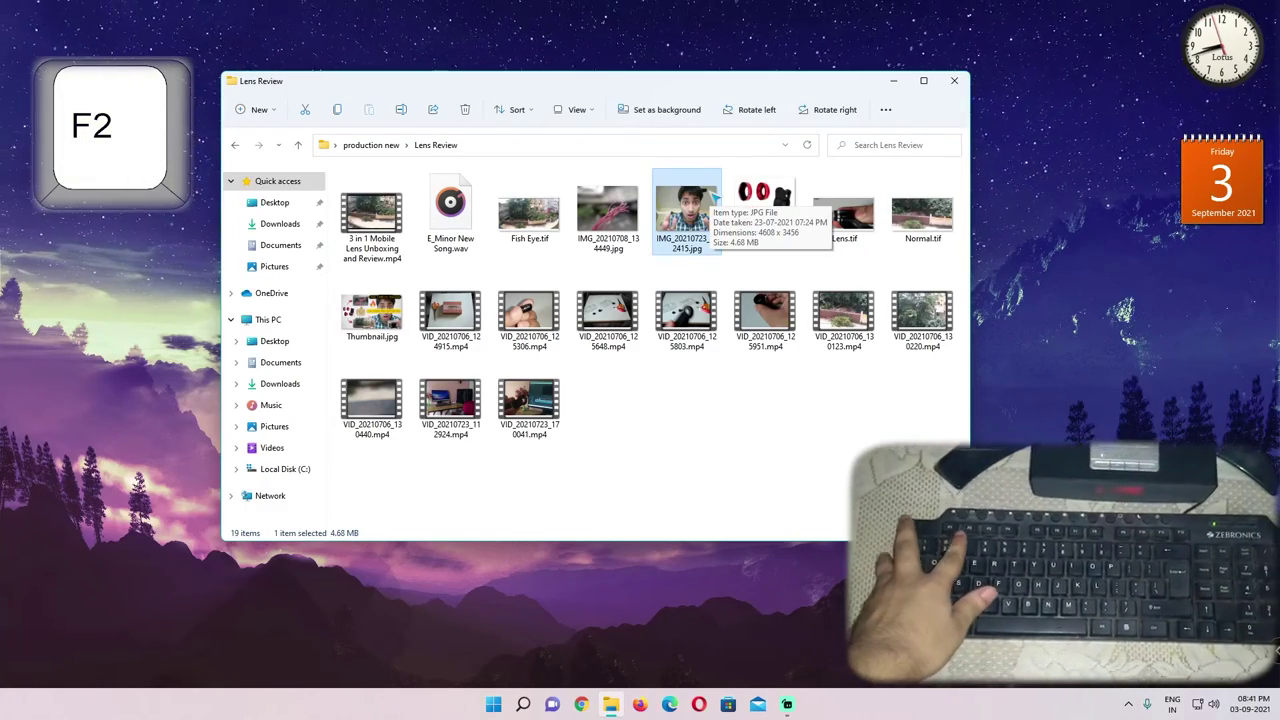
{"action": "key", "text": "F2"}
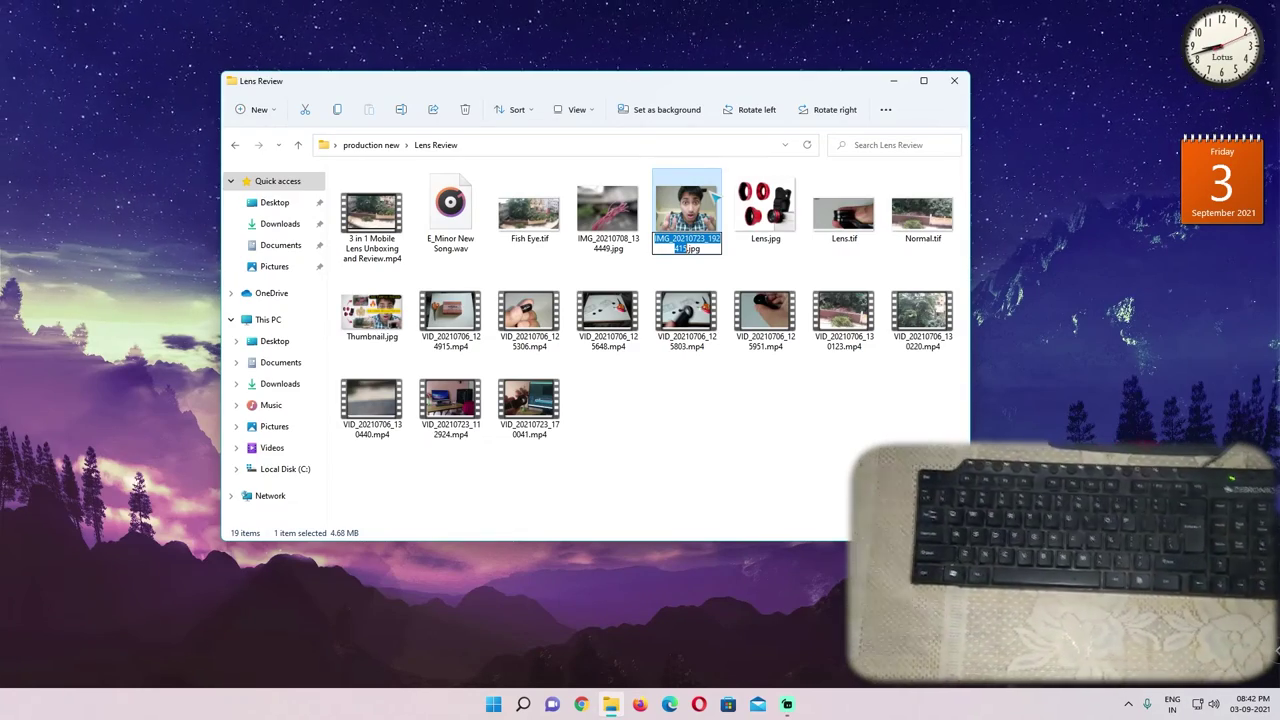
{"action": "left_click", "coordinate": [686, 443]}
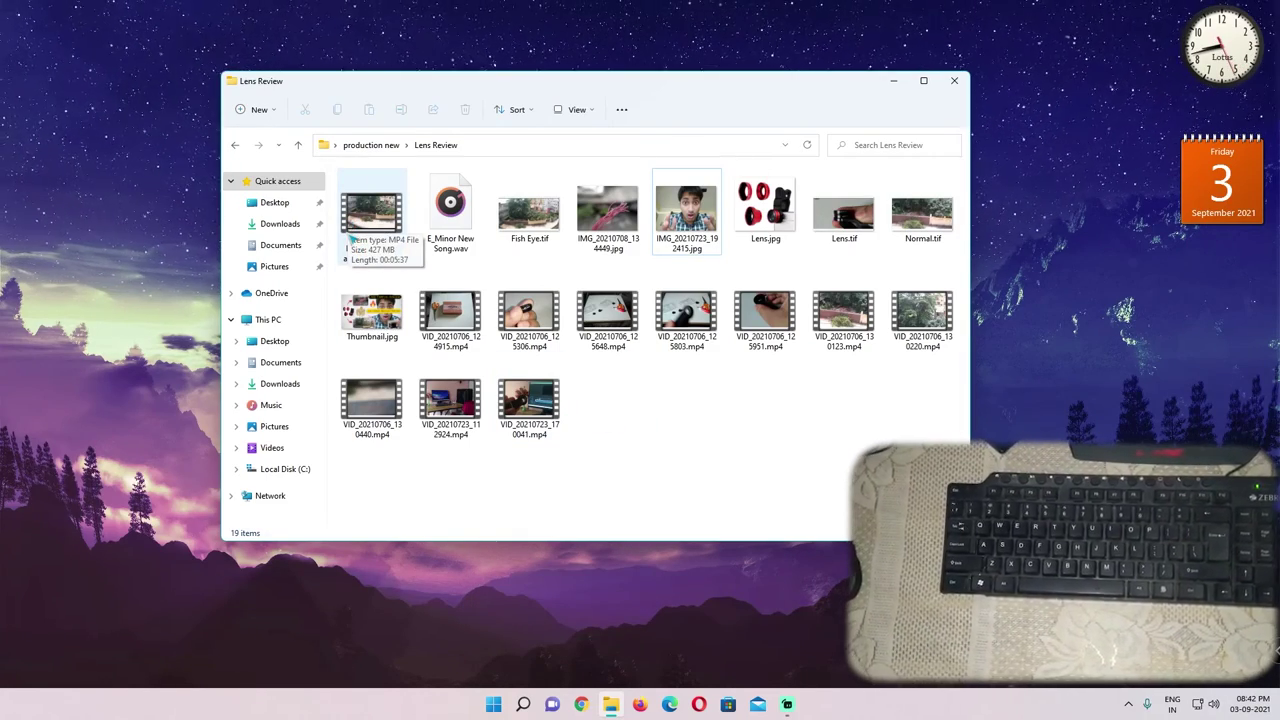
Open the video 3 in 1 Mobile Lens Unboxing and Review.mp4 from the Lens Review folder.
{"action": "left_click", "coordinate": [354, 241]}
{"action": "double_click", "coordinate": [354, 241]}
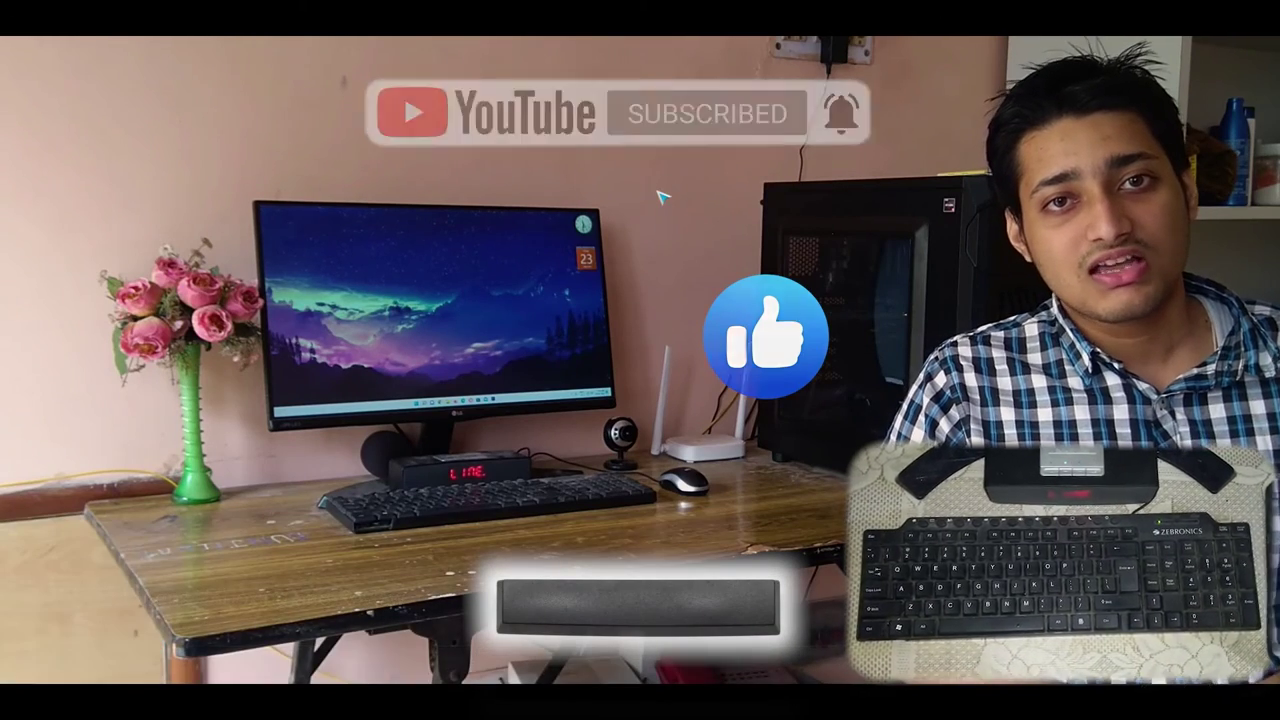
In Chrome, open the tech channel with 64 subscribers and 27 videos from the YouTube search results.
{"action": "mouse_move", "coordinate": [657, 194]}
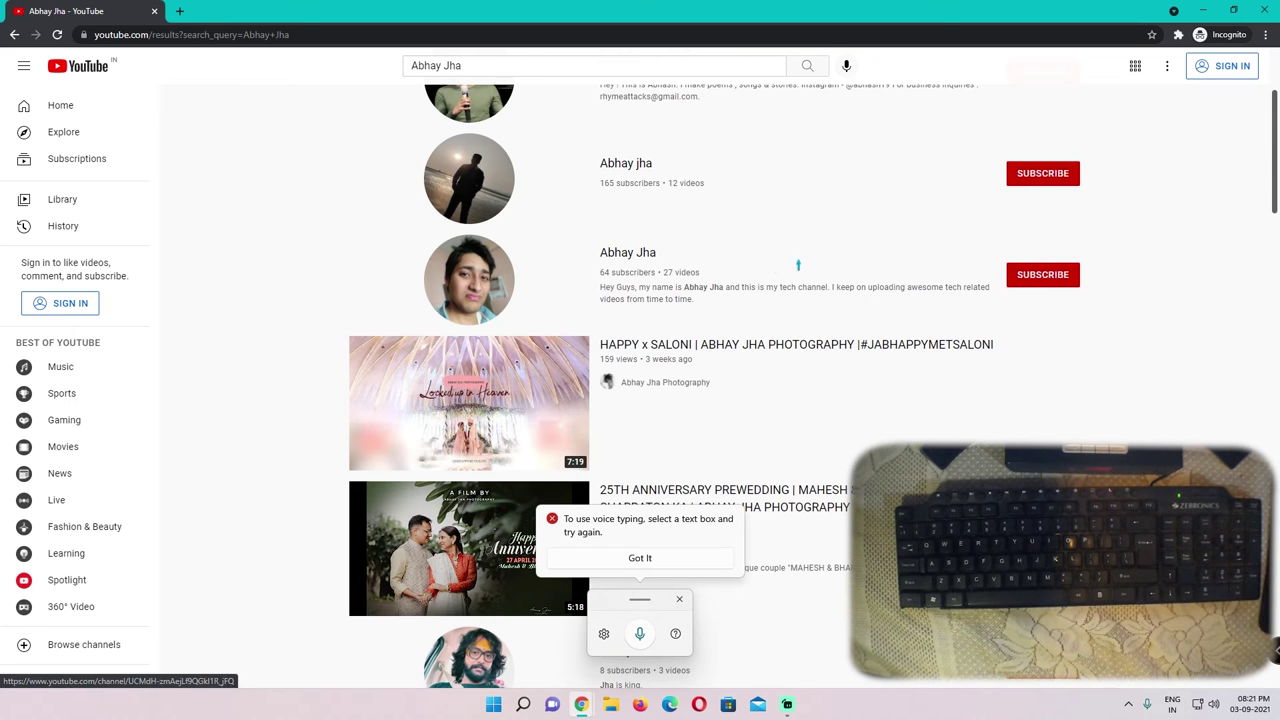
{"action": "left_click", "coordinate": [674, 262]}
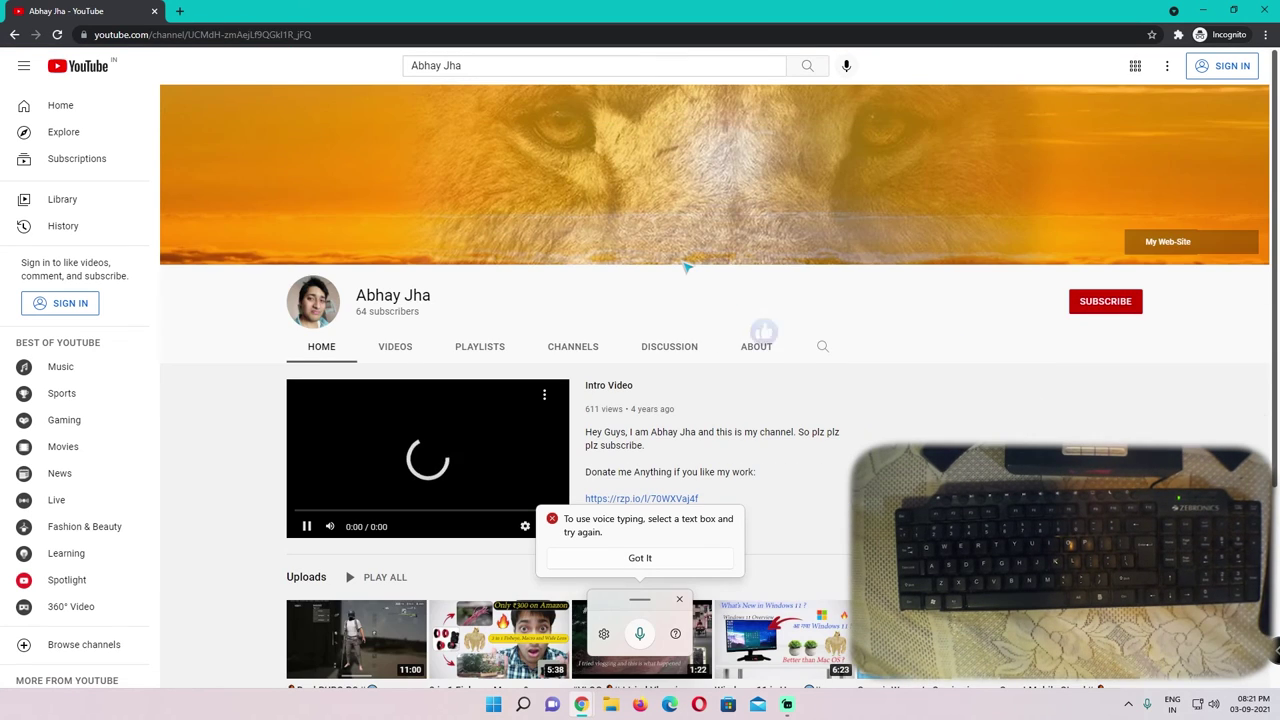